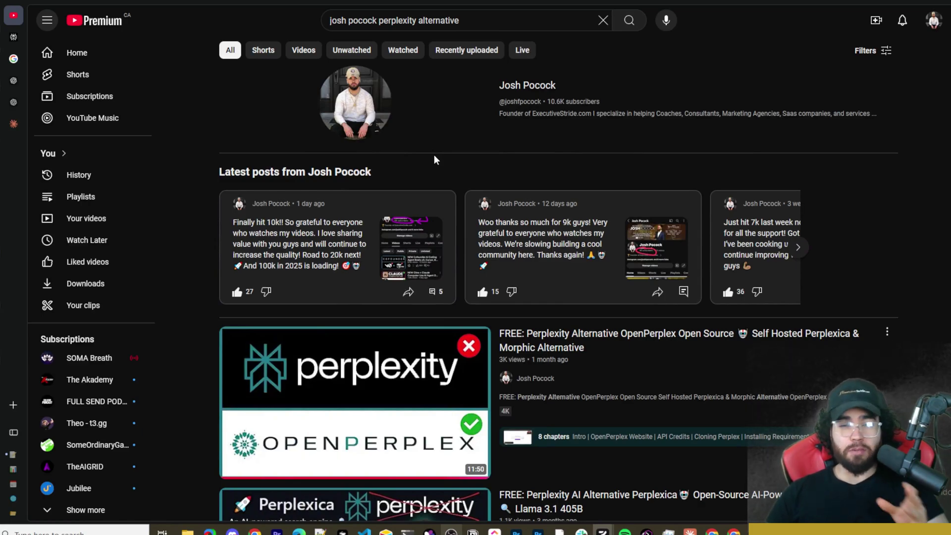
Read through the SearchGPT Prototype page on the OpenAI website
scroll(434, 159, down, 3)
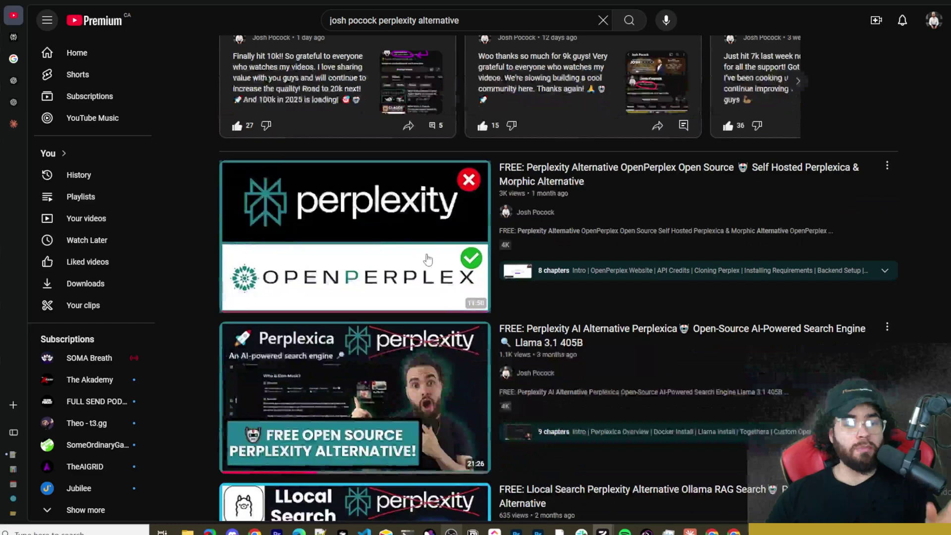
scroll(364, 322, down, 9)
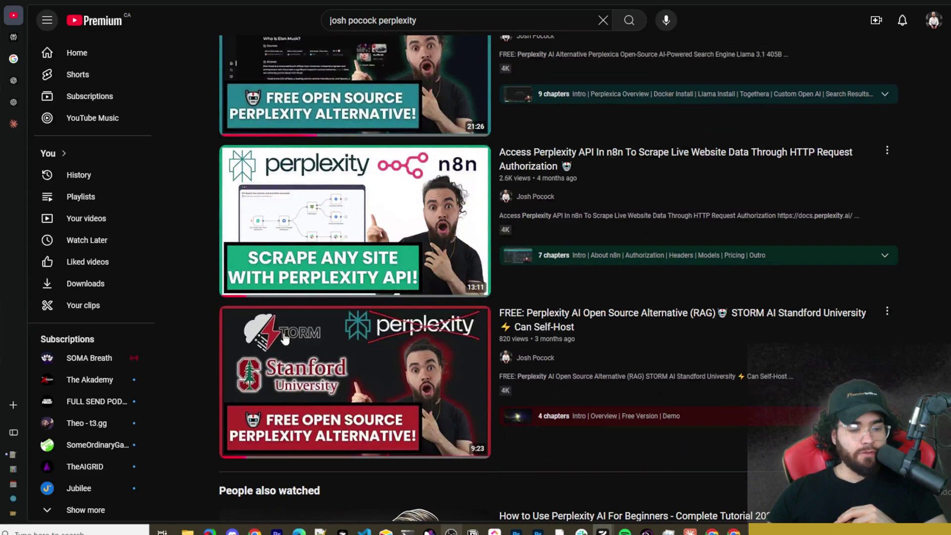
scroll(349, 355, up, 13)
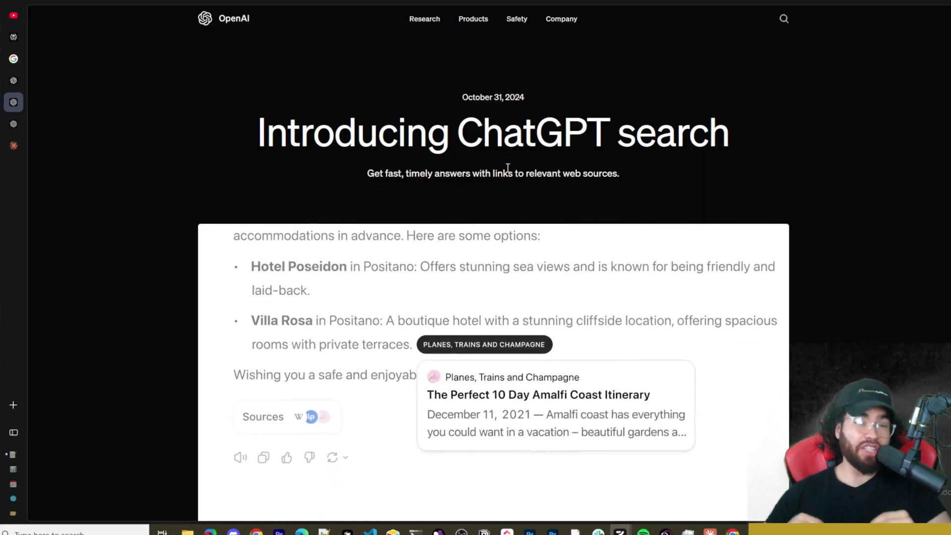
scroll(508, 168, down, 10)
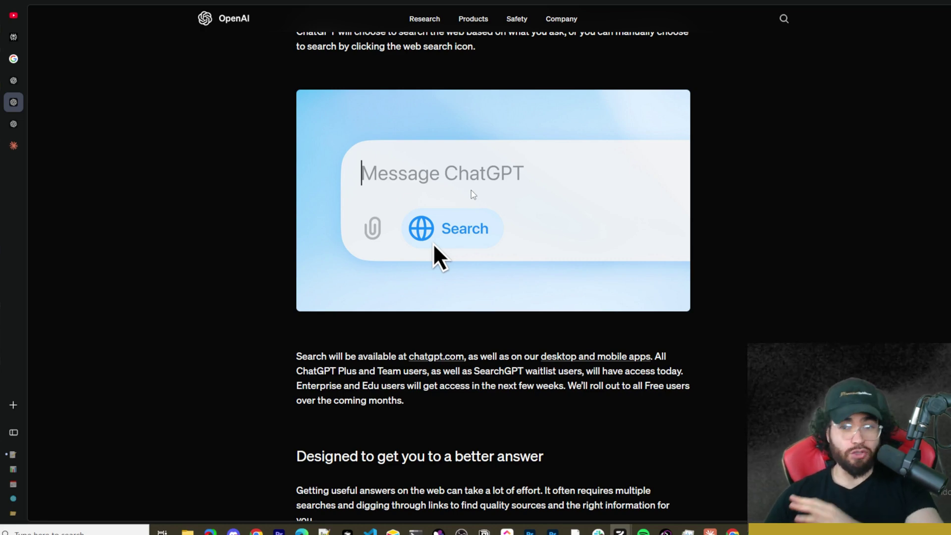
scroll(471, 190, down, 1)
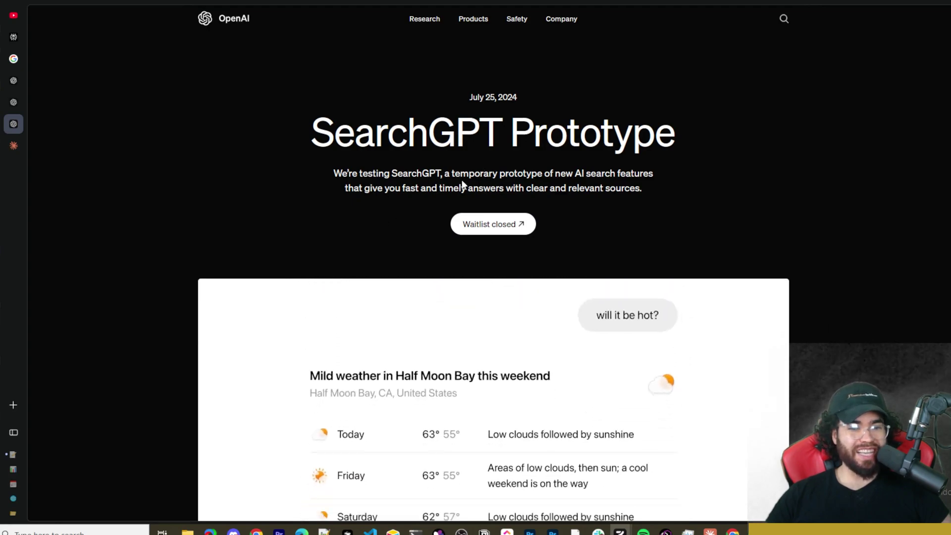
scroll(476, 199, down, 6)
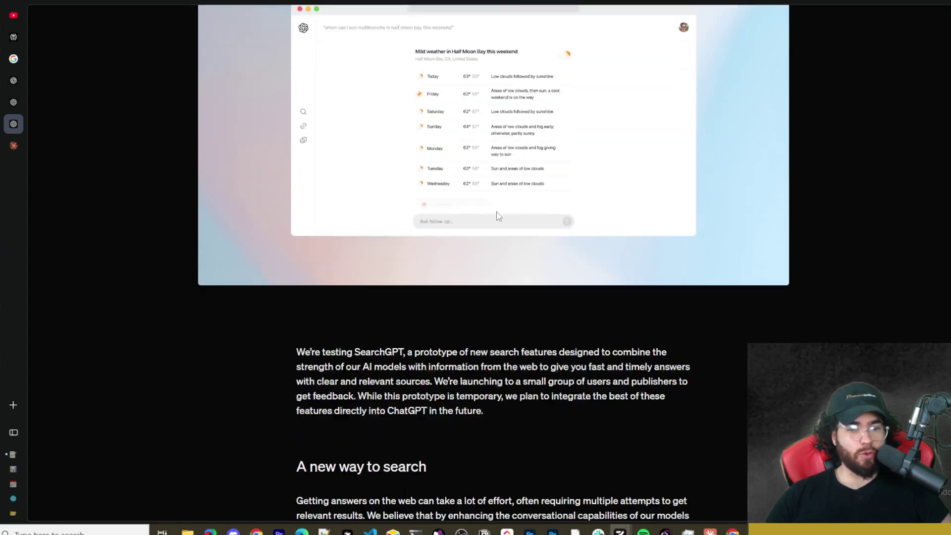
scroll(498, 217, down, 20)
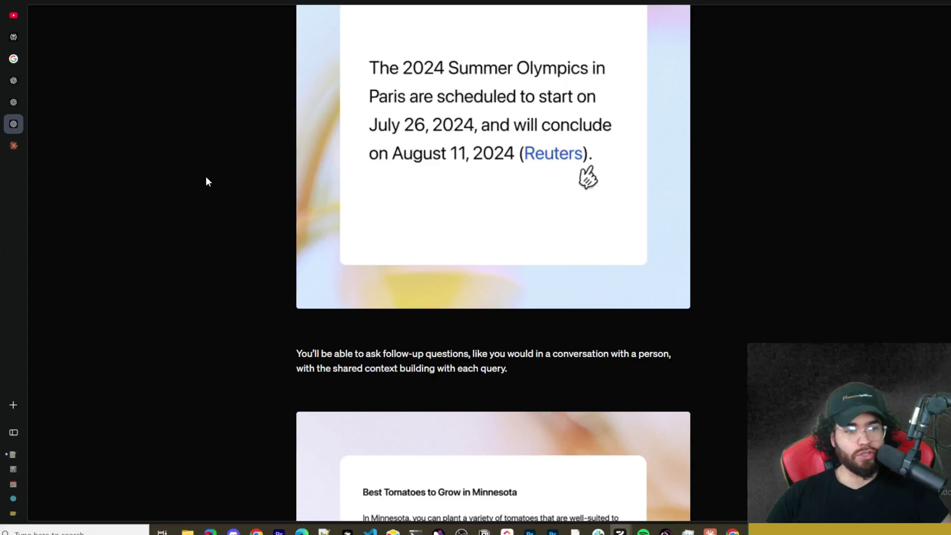
Return to the Introducing ChatGPT search article and scroll down to How it works
mouse_move(24, 123)
click(69, 102)
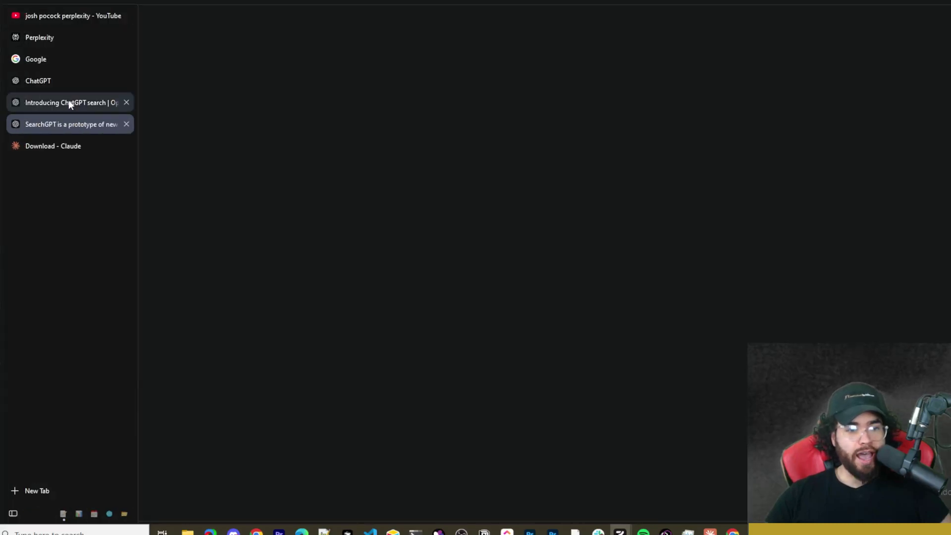
scroll(341, 203, down, 9)
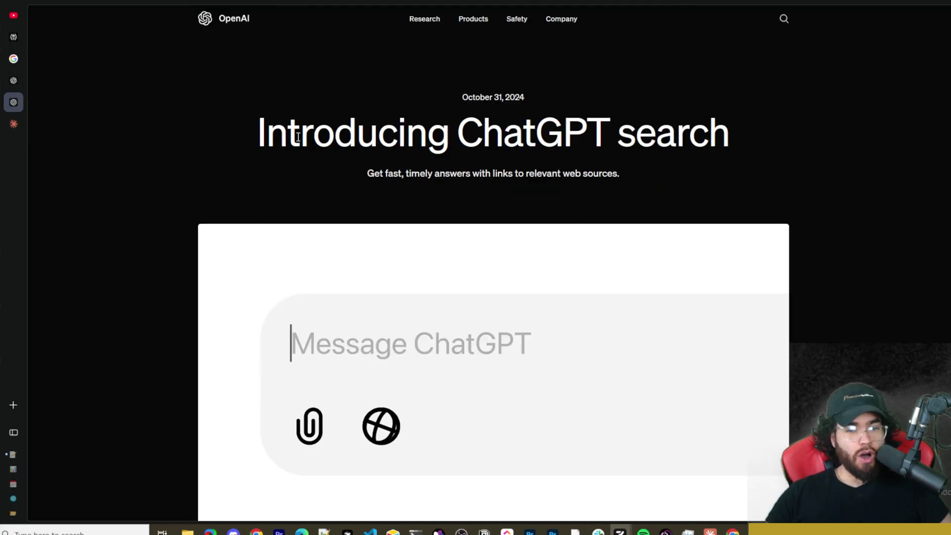
scroll(350, 147, down, 15)
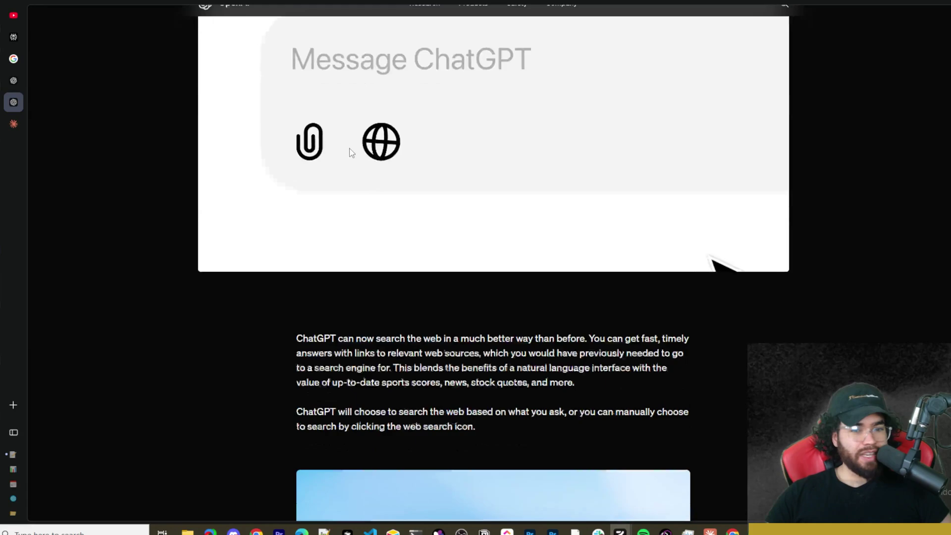
scroll(76, 142, down, 5)
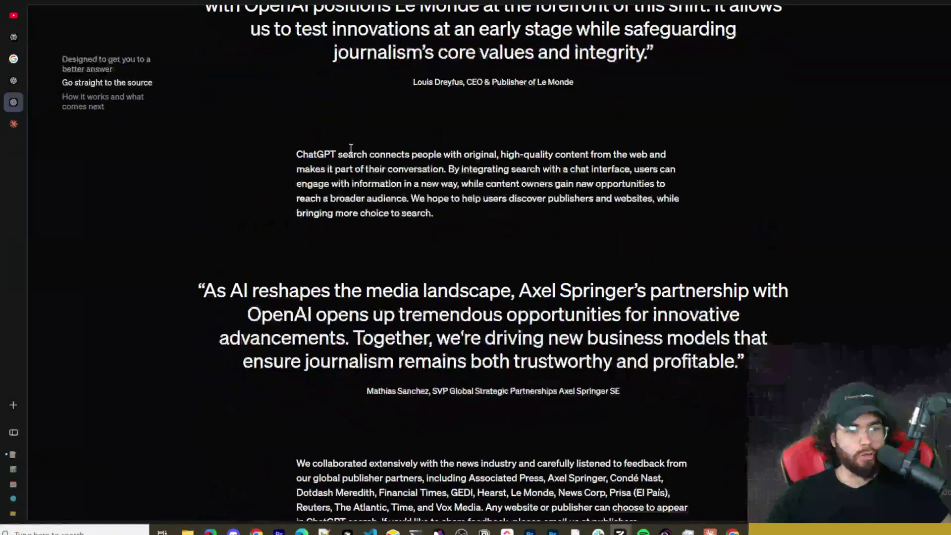
scroll(123, 144, down, 5)
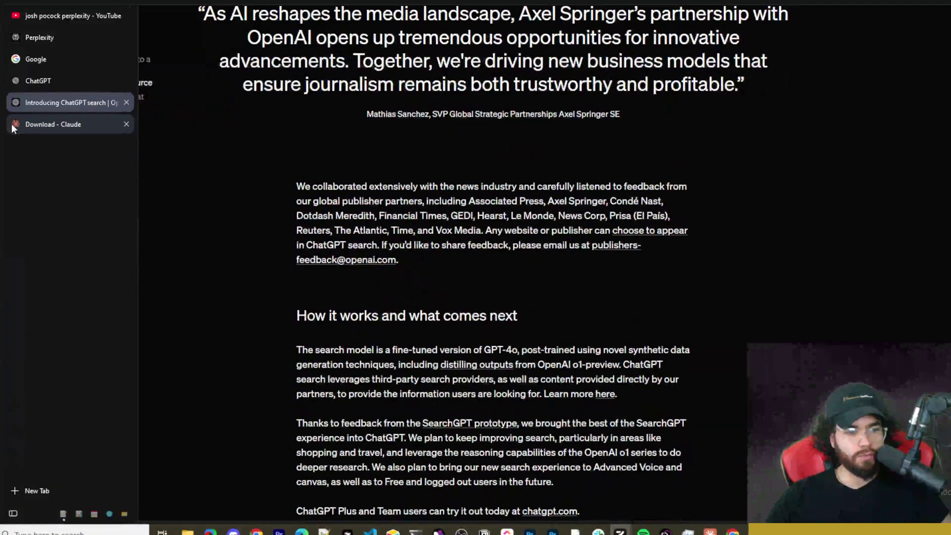
View the Claude for Desktop download page, then switch to the empty ChatGPT 4o chat
click(12, 124)
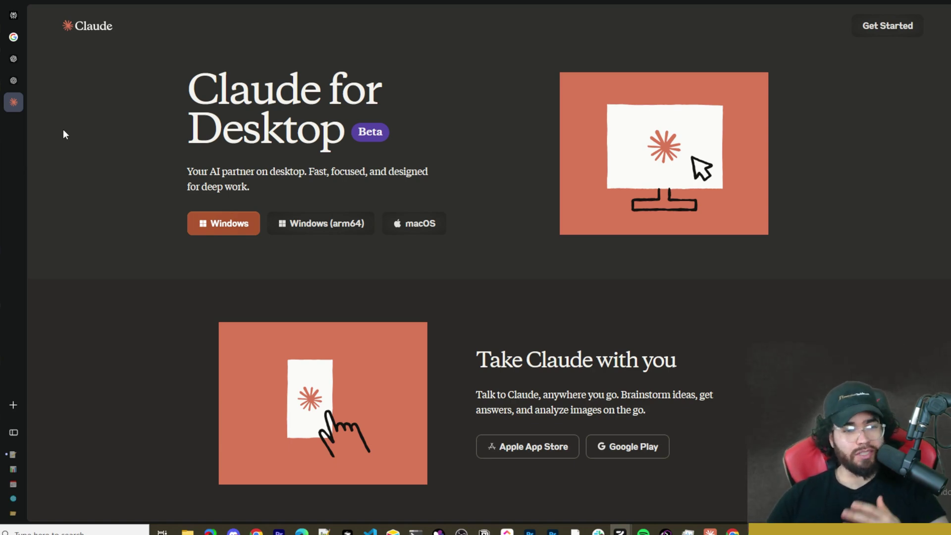
click(37, 59)
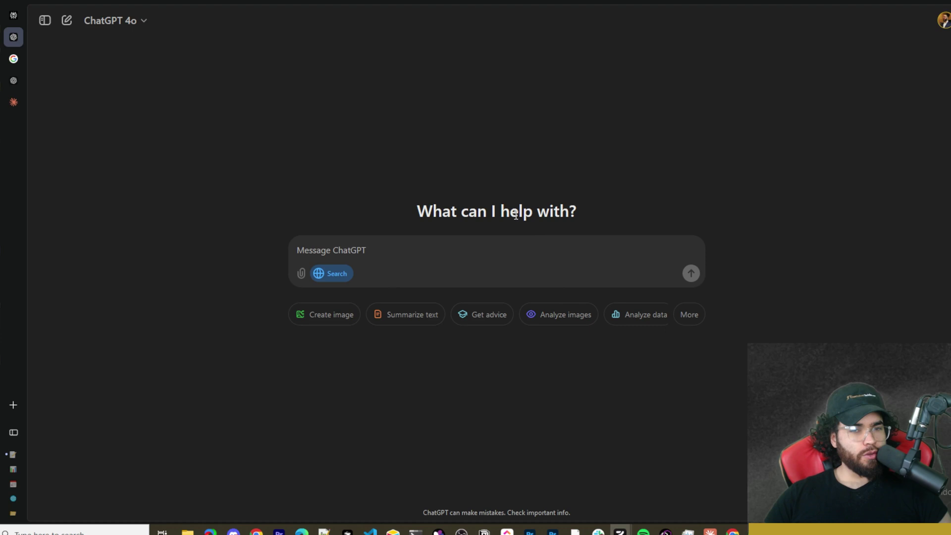
Turn web Search on and enter the prompt 'give me images of dubai'
click(344, 277)
click(344, 277)
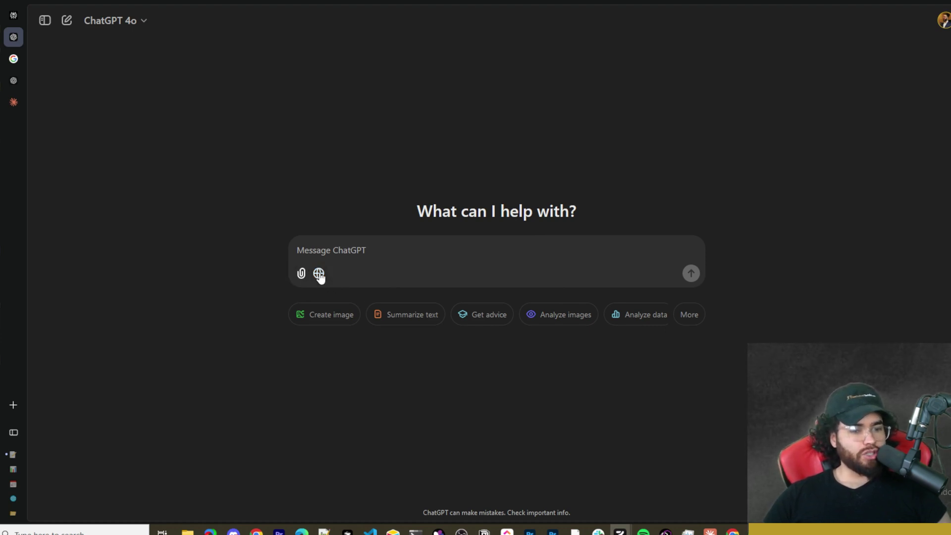
click(318, 274)
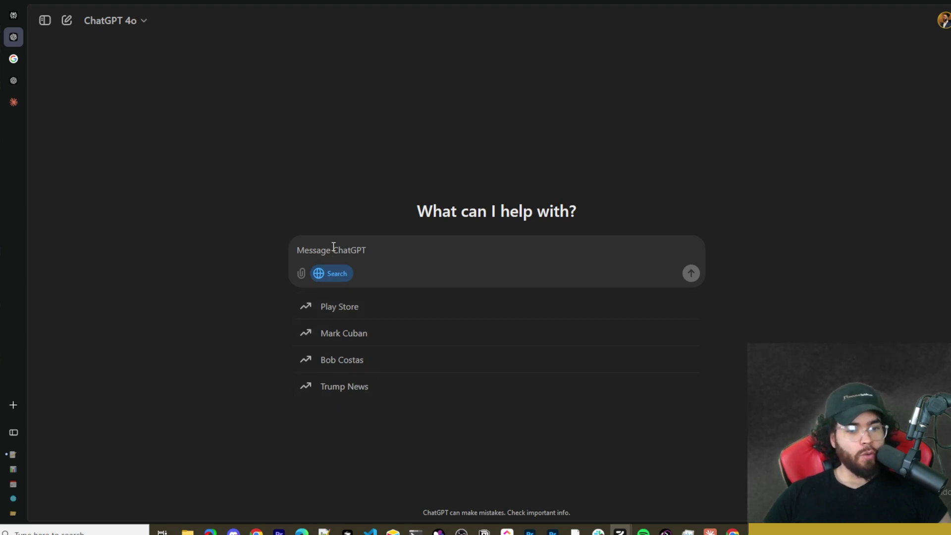
key(alt+Tab)
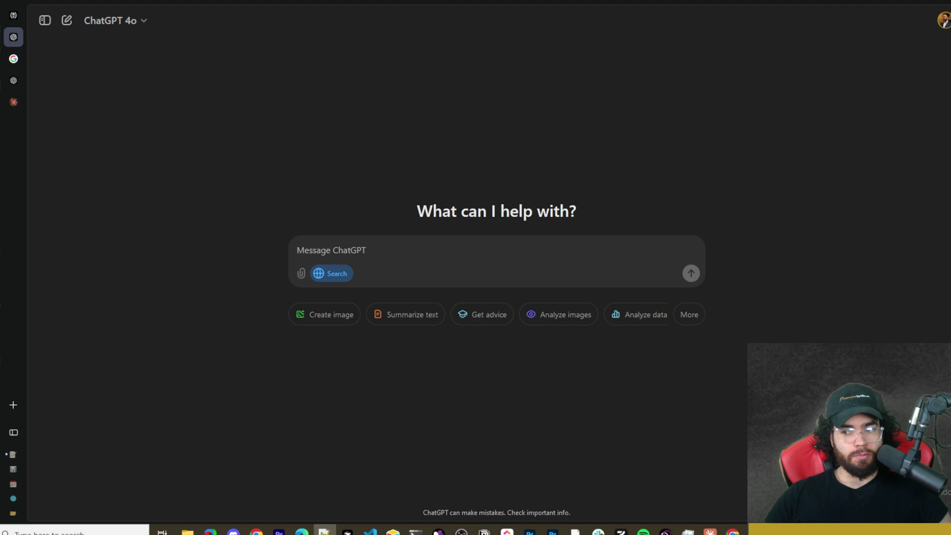
click(302, 249)
text(give me images of dubai)
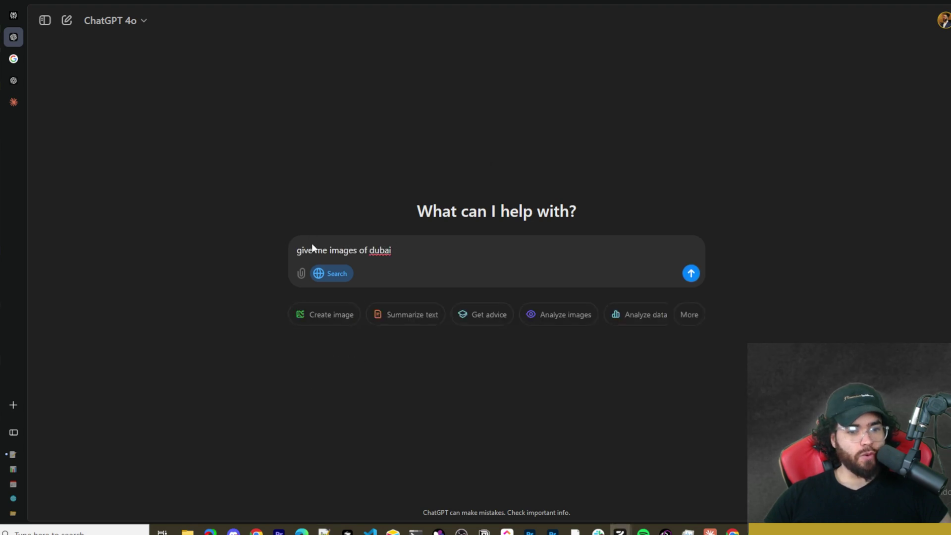
Send the Dubai images request and browse the returned images full screen
click(692, 274)
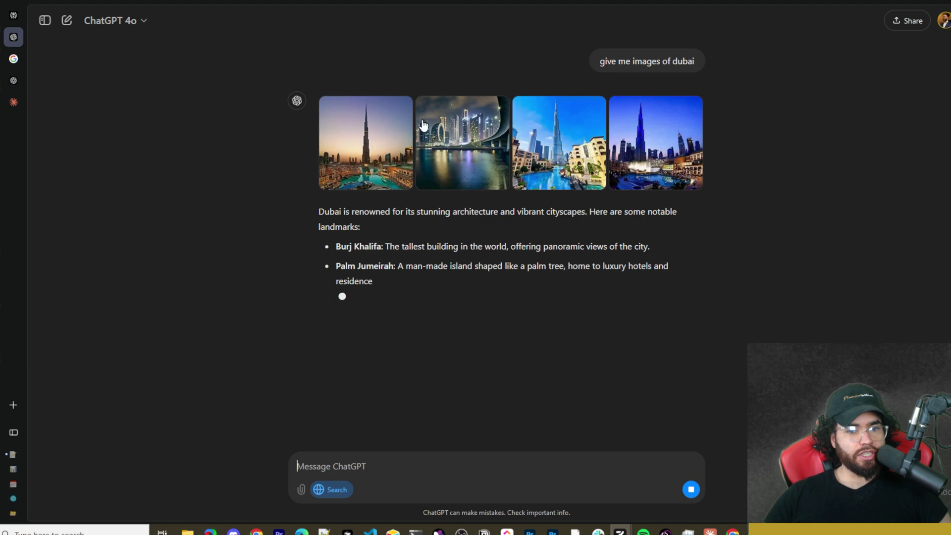
click(639, 148)
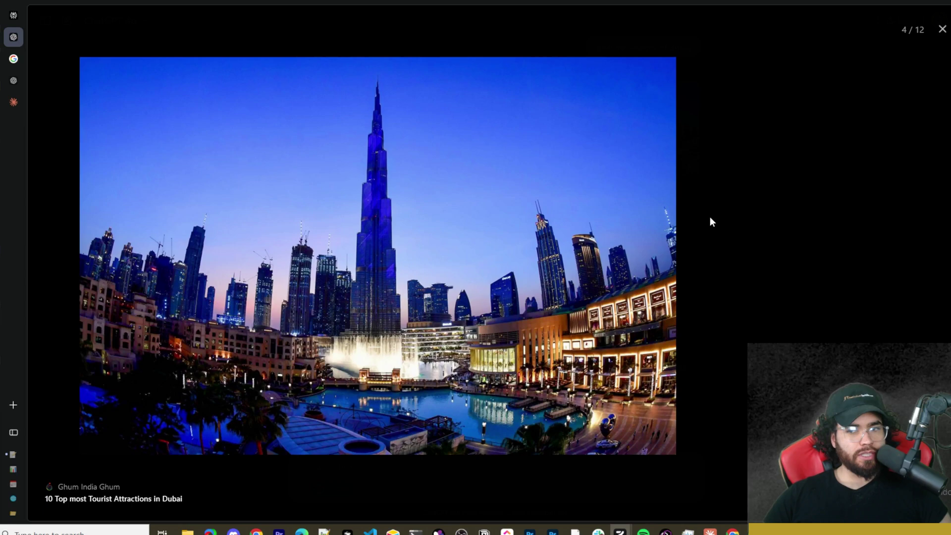
click(68, 237)
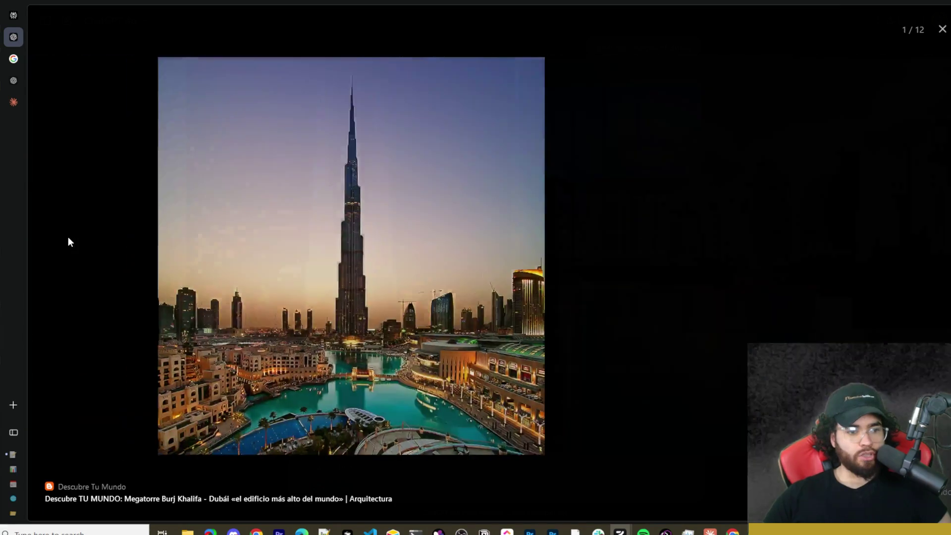
click(67, 237)
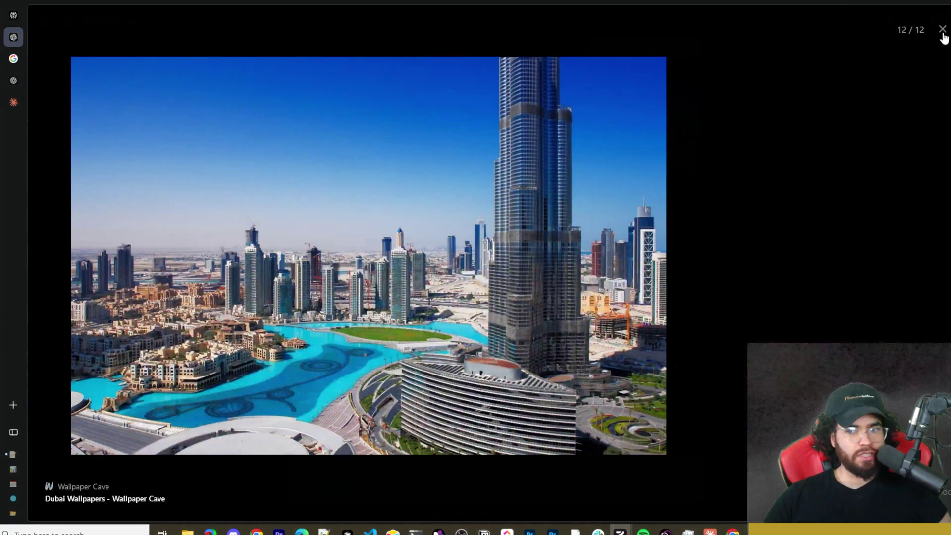
click(943, 30)
click(458, 127)
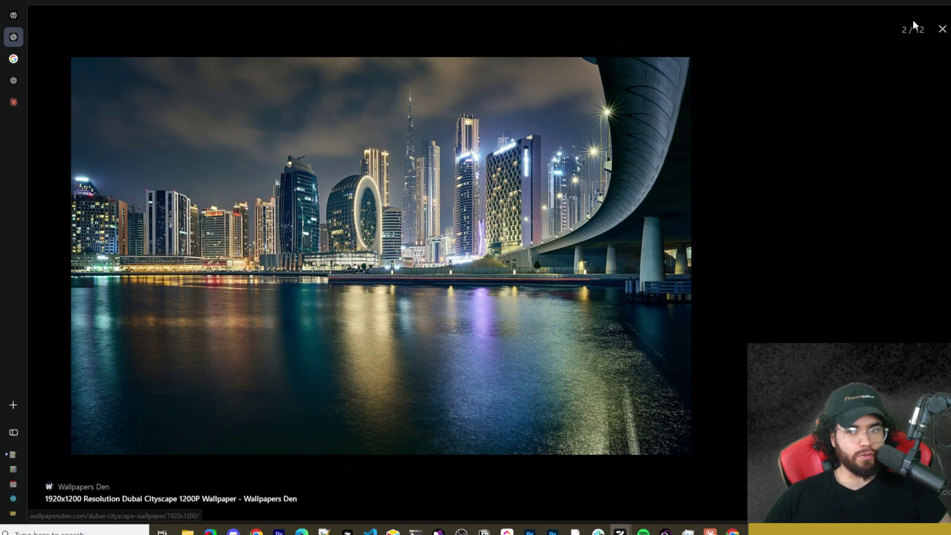
key(Right)
click(943, 29)
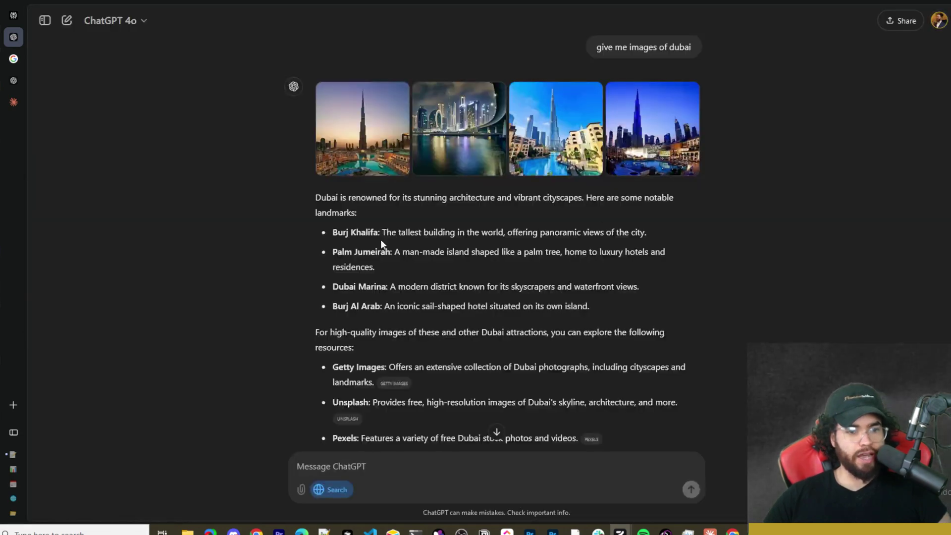
Check the Unsplash source, then scroll through the full list of cited sources
scroll(337, 200, down, 3)
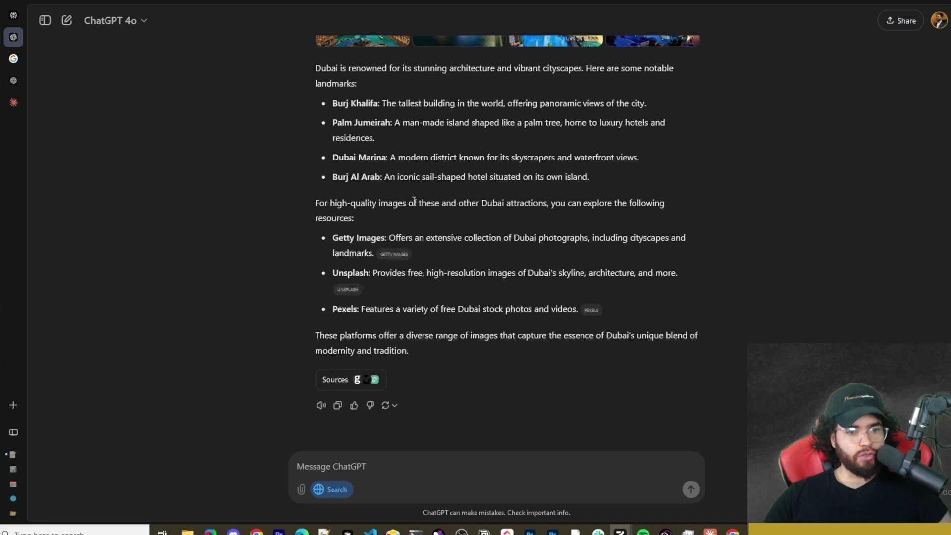
scroll(342, 208, up, 3)
scroll(449, 271, down, 3)
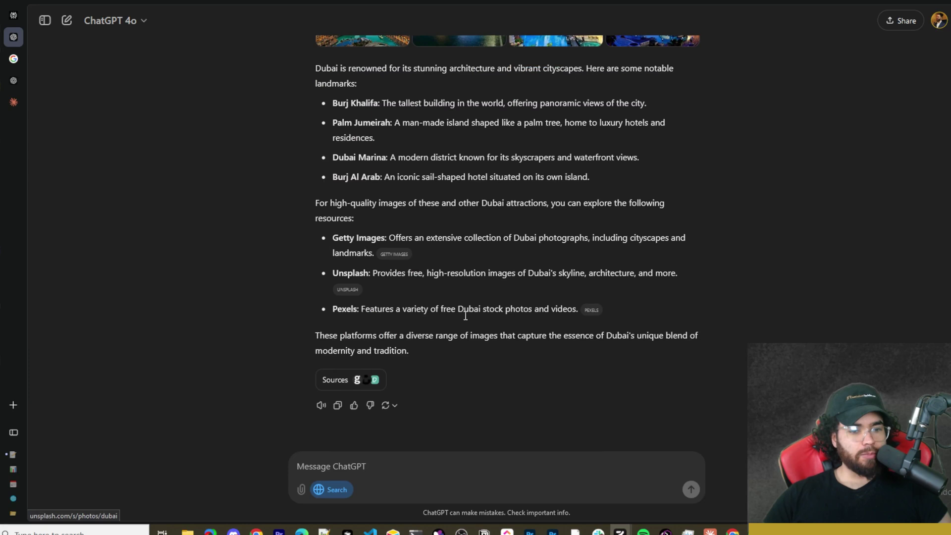
mouse_move(350, 291)
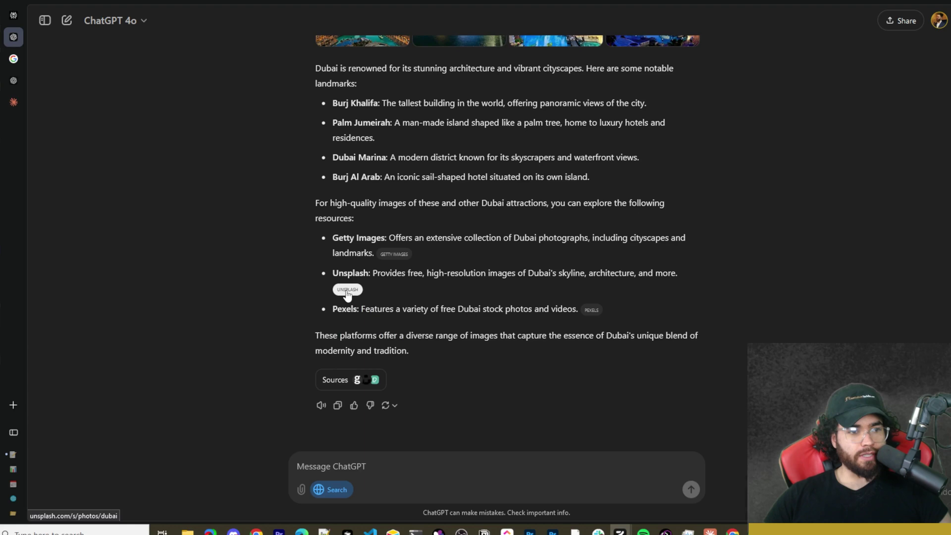
click(347, 291)
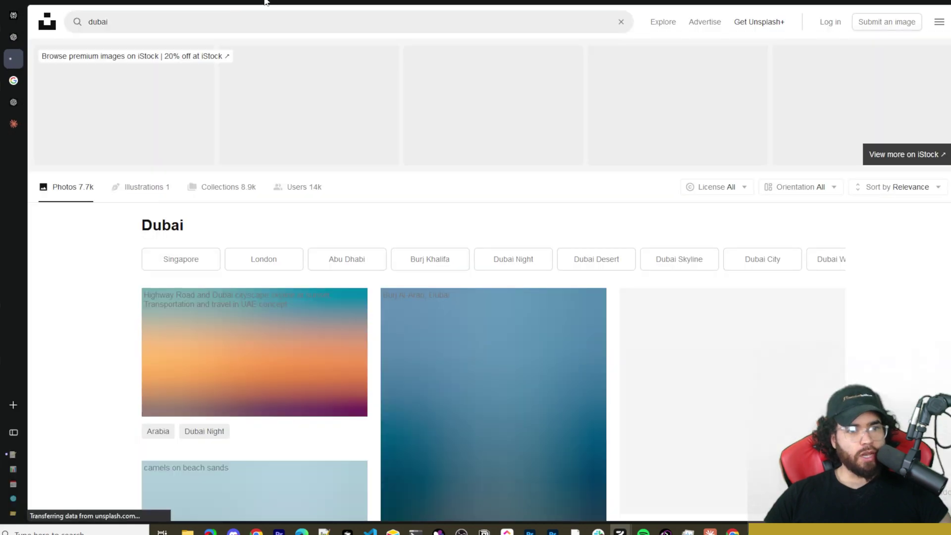
click(127, 58)
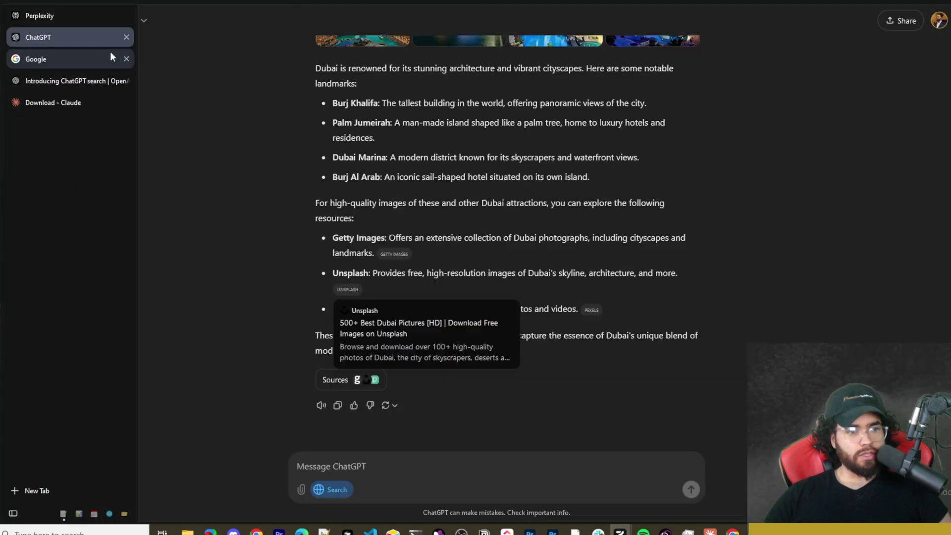
click(330, 379)
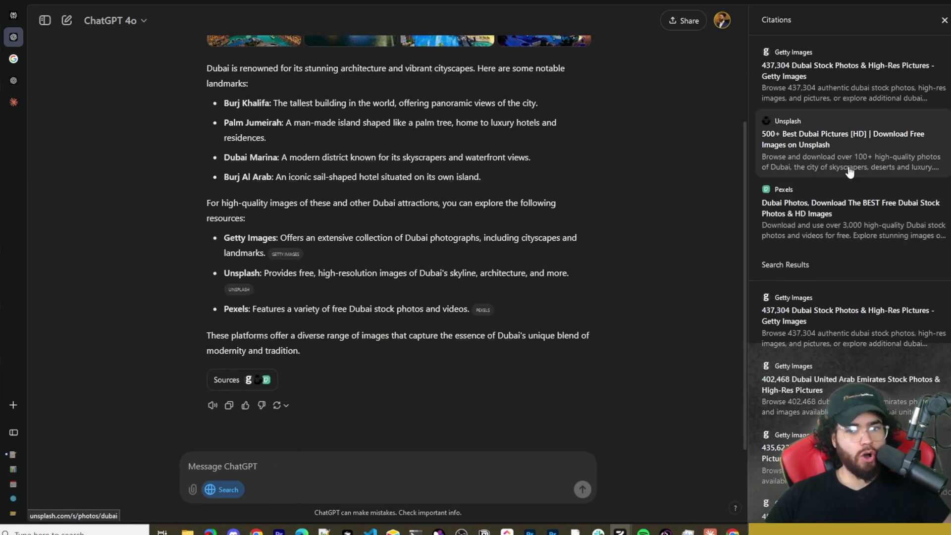
scroll(847, 176, down, 10)
scroll(843, 180, up, 8)
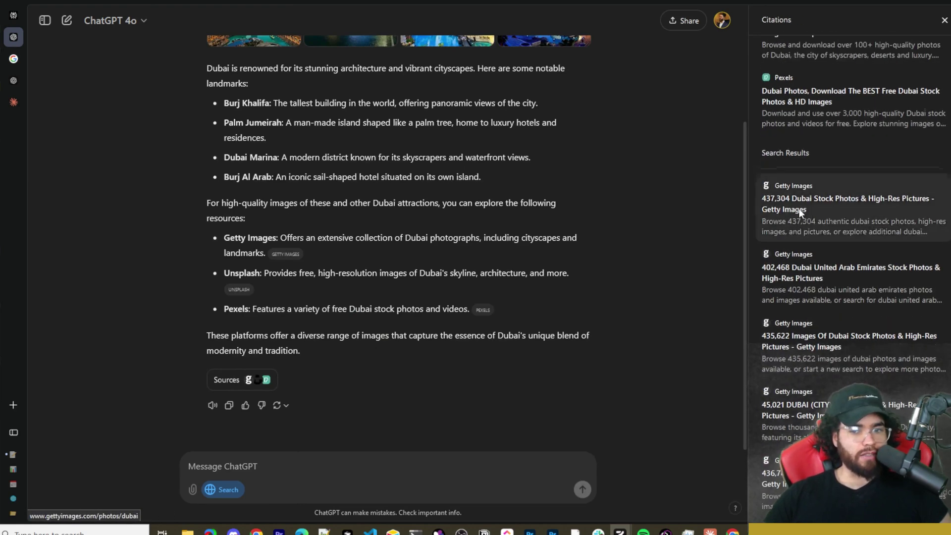
scroll(799, 209, up, 2)
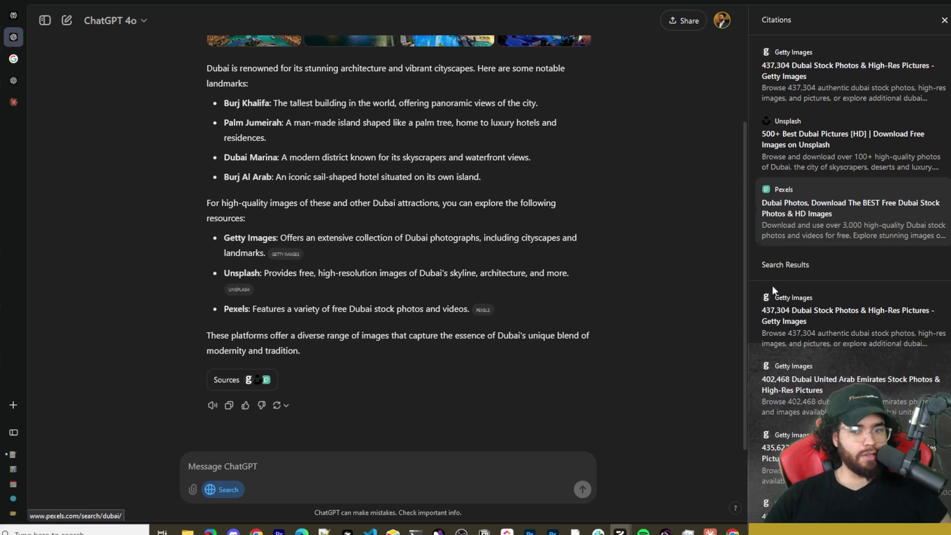
scroll(852, 243, down, 6)
scroll(843, 238, down, 1)
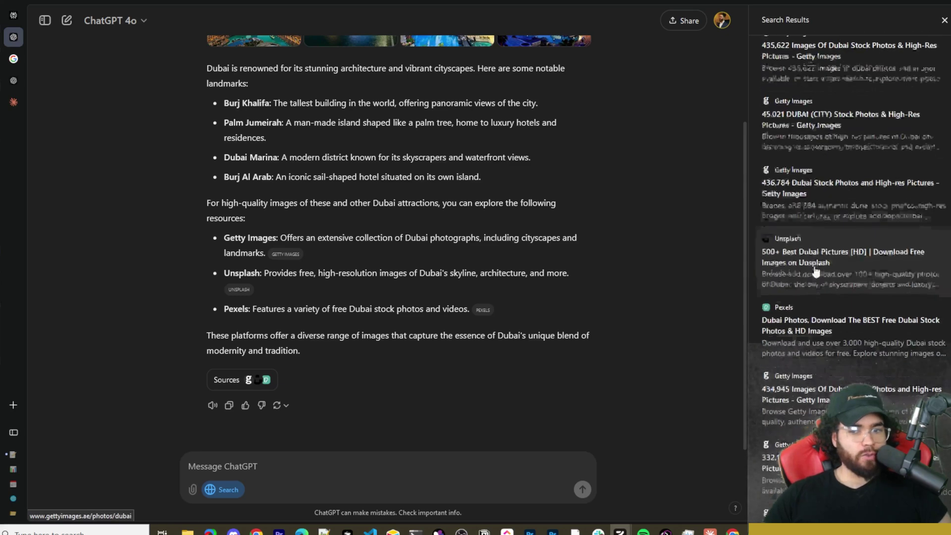
scroll(813, 280, down, 2)
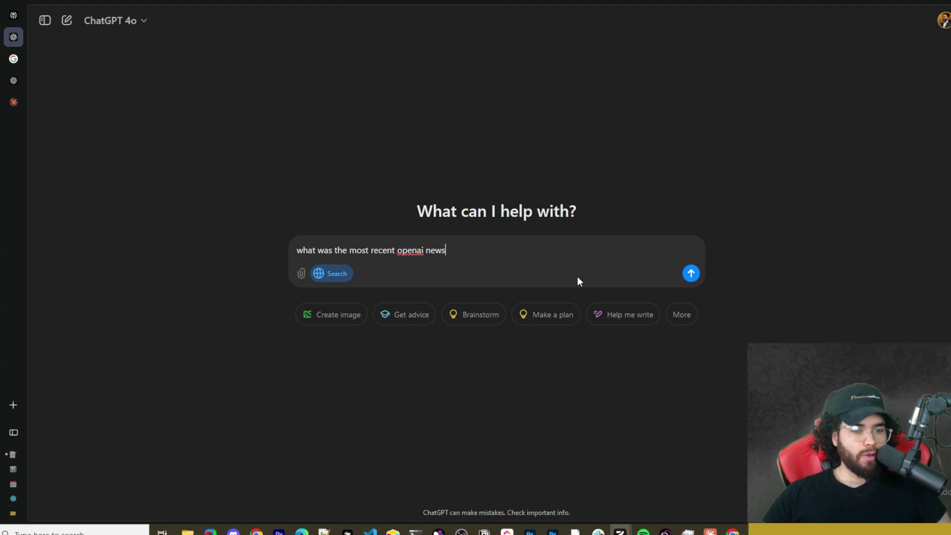
Send the recent OpenAI news question and check its cited sources
key(Return)
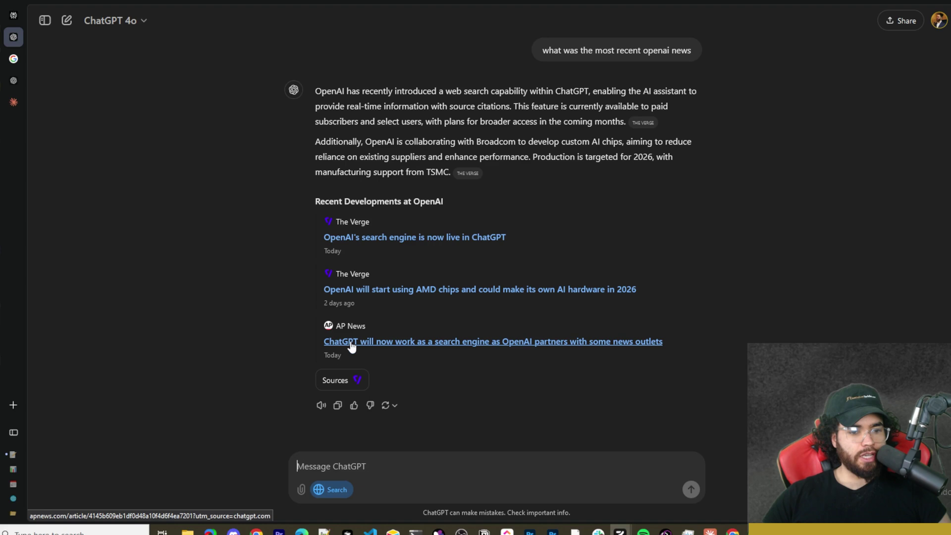
click(353, 380)
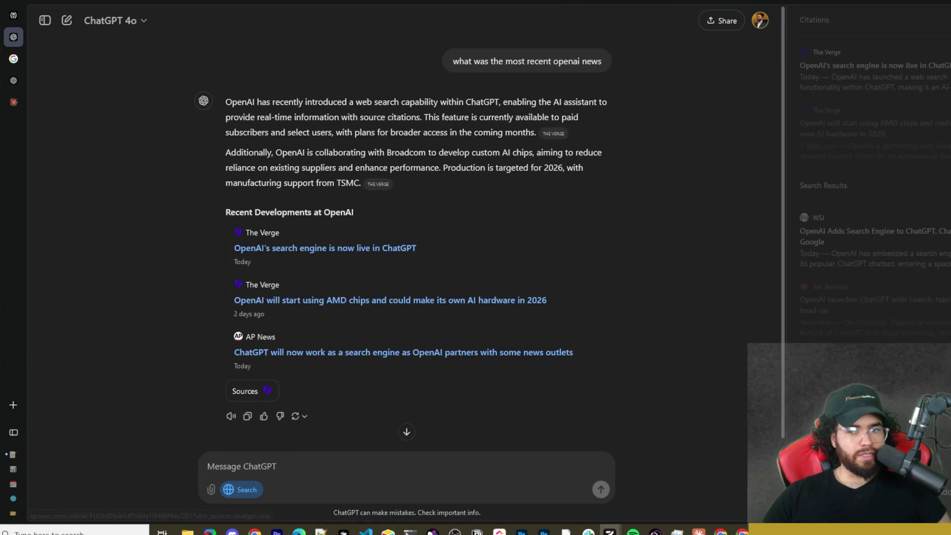
click(944, 19)
Ask the follow-up 'tell me all about this feature Indepth' and read the answer
text(tell me all about this feature Indepth)
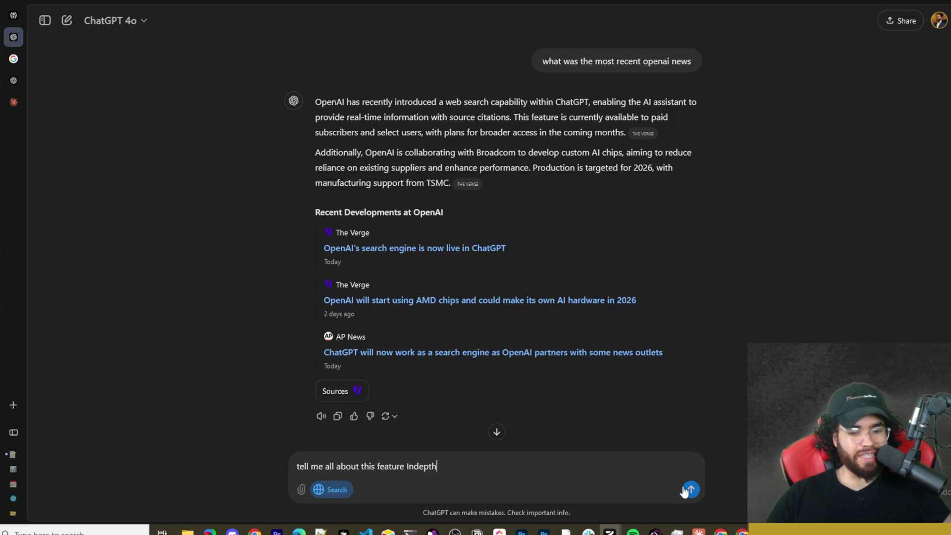
key(Return)
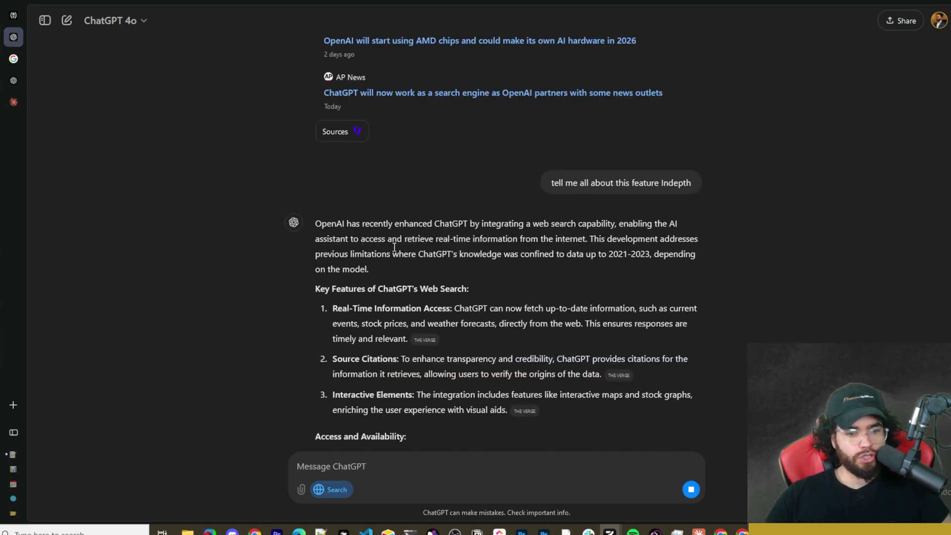
scroll(362, 242, down, 5)
scroll(385, 236, up, 1)
scroll(384, 236, down, 3)
scroll(292, 178, up, 1)
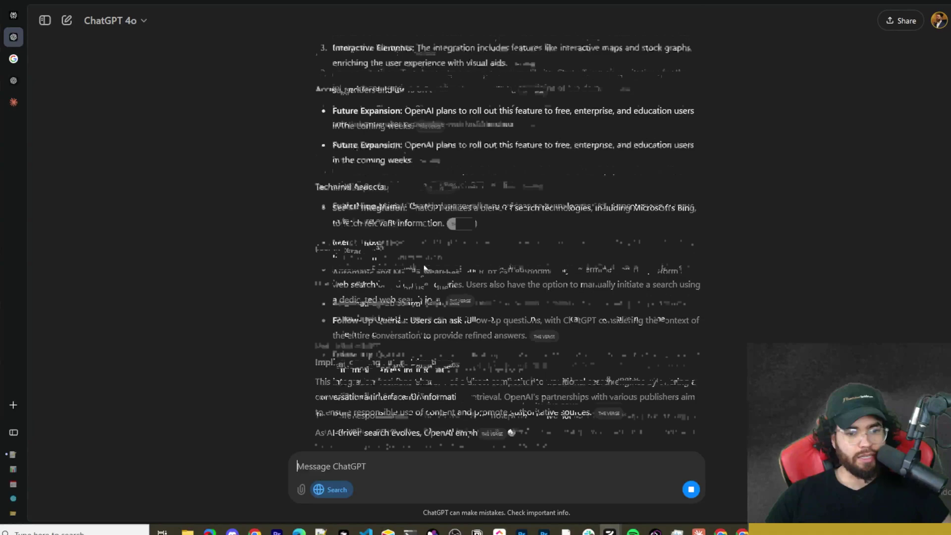
scroll(322, 193, down, 3)
scroll(349, 204, up, 10)
scroll(354, 263, up, 2)
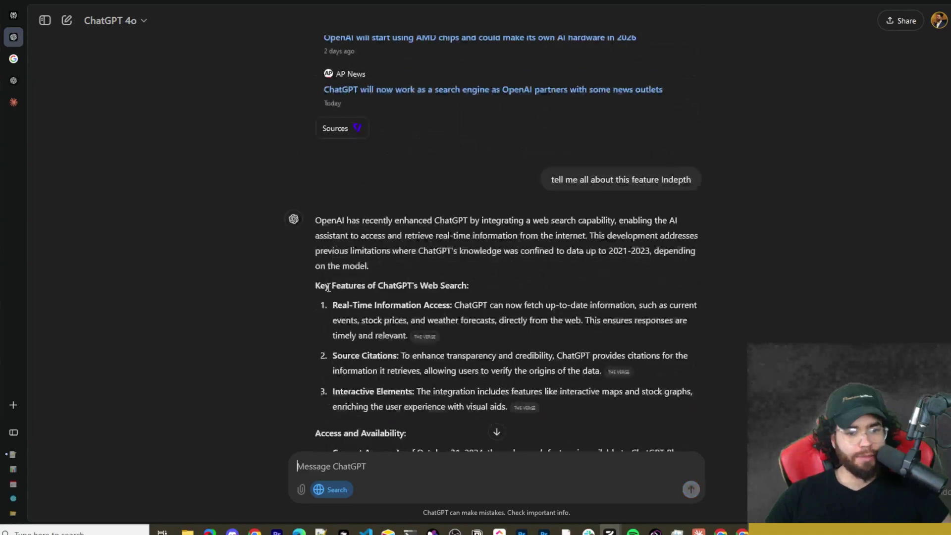
scroll(422, 296, down, 4)
scroll(415, 293, down, 1)
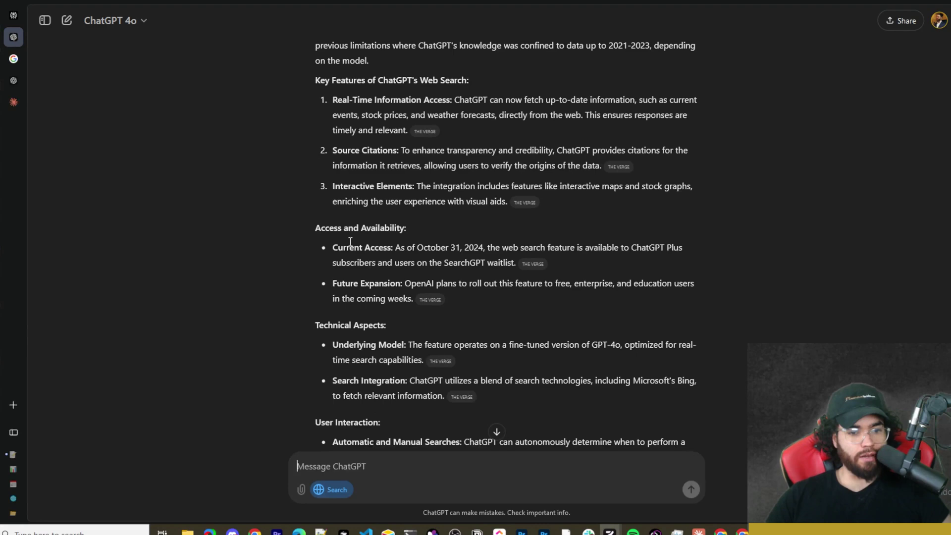
scroll(370, 272, down, 1)
scroll(376, 270, down, 2)
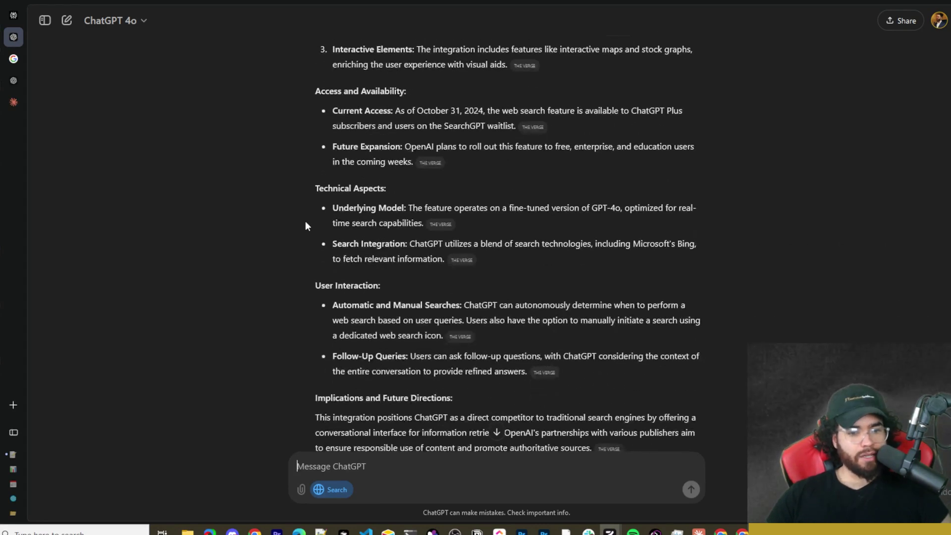
scroll(306, 226, down, 3)
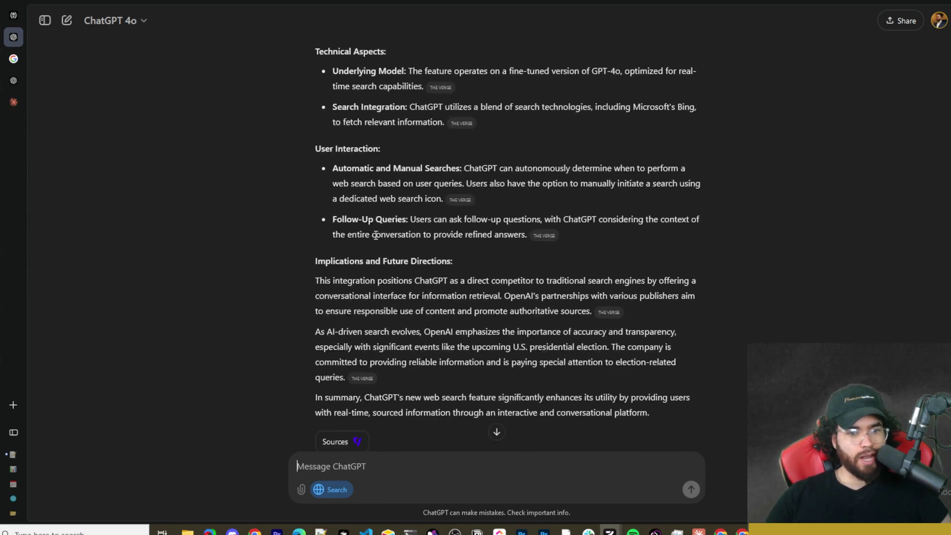
scroll(377, 270, down, 2)
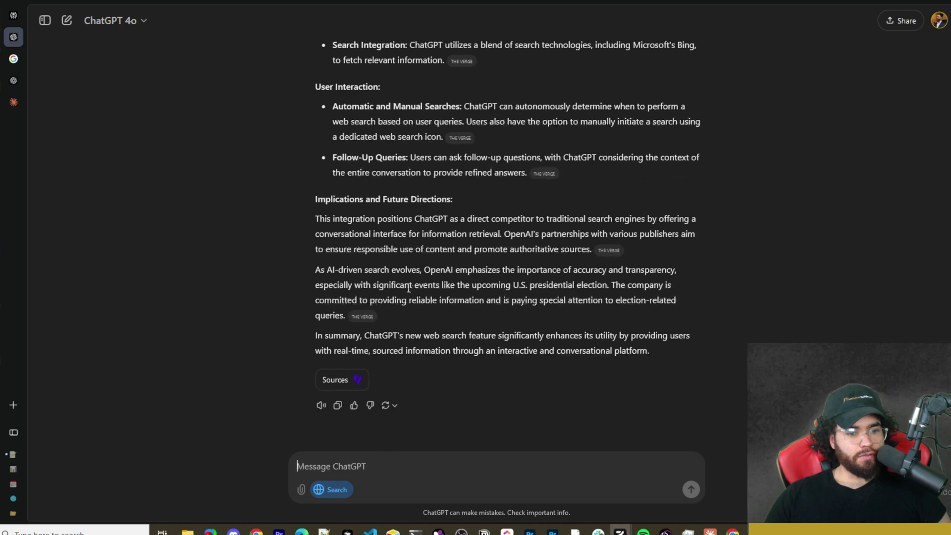
Review the citations behind the in-depth answer about web search
click(332, 382)
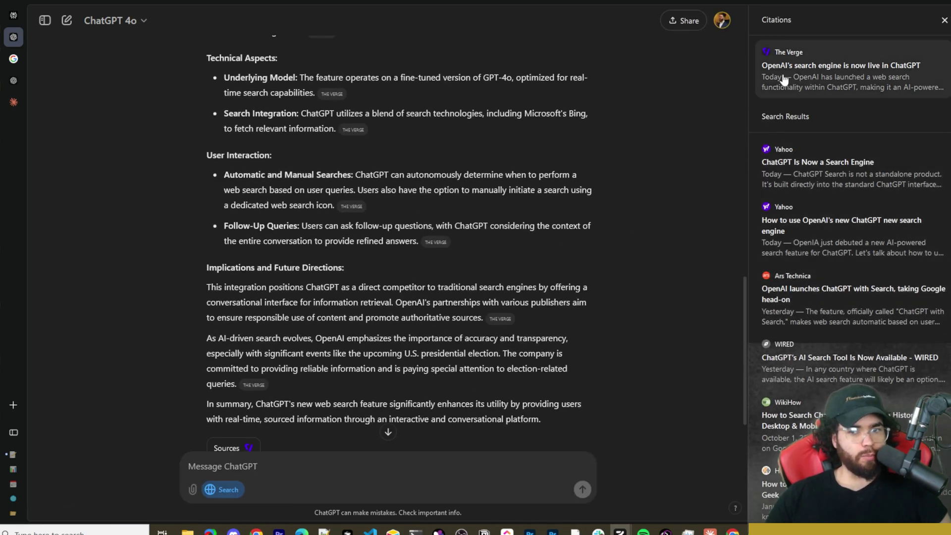
scroll(798, 123, down, 8)
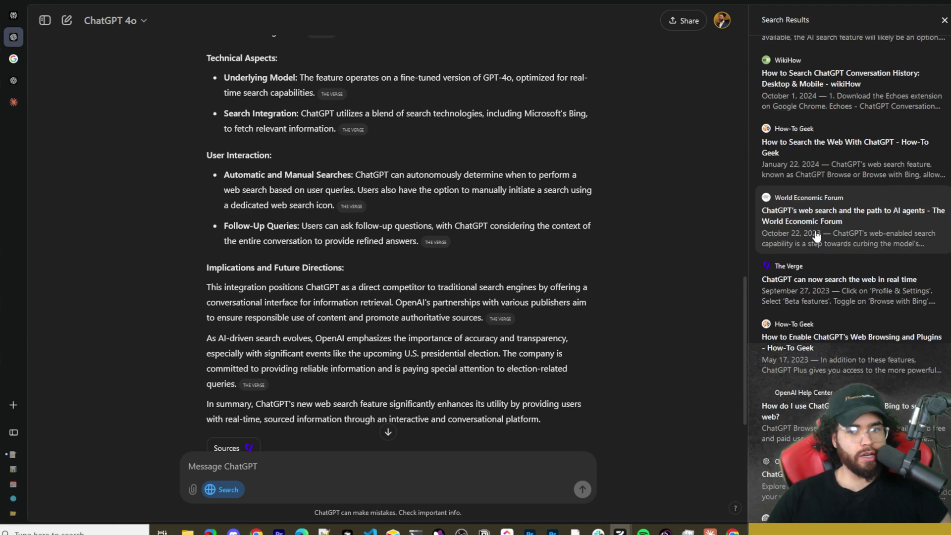
click(945, 19)
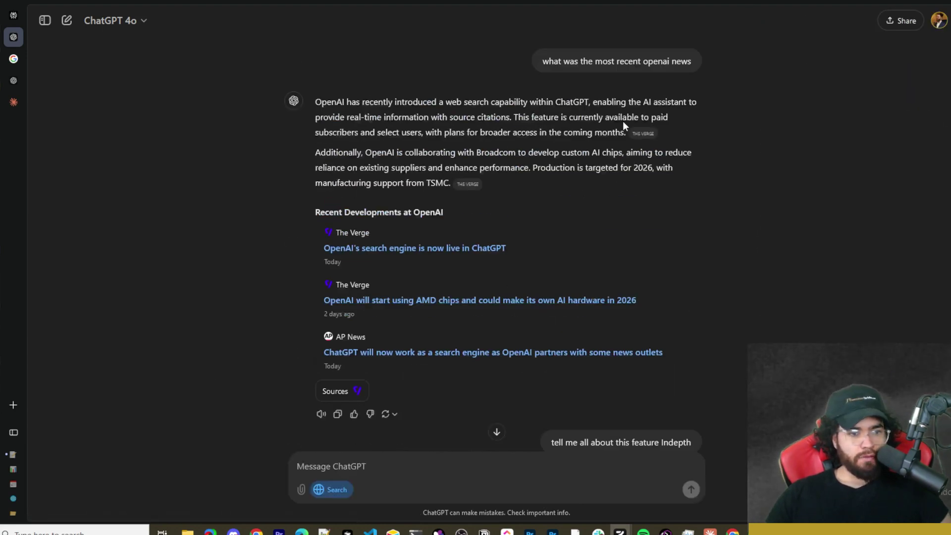
scroll(423, 153, down, 15)
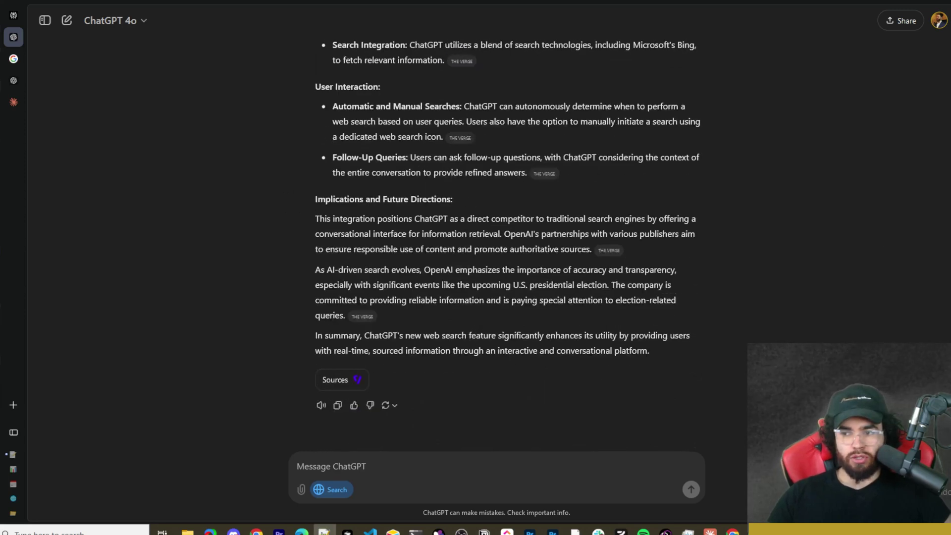
Request 'make a 60 second tiktok script with this information'
text(make a 60 second tiktok script with this information)
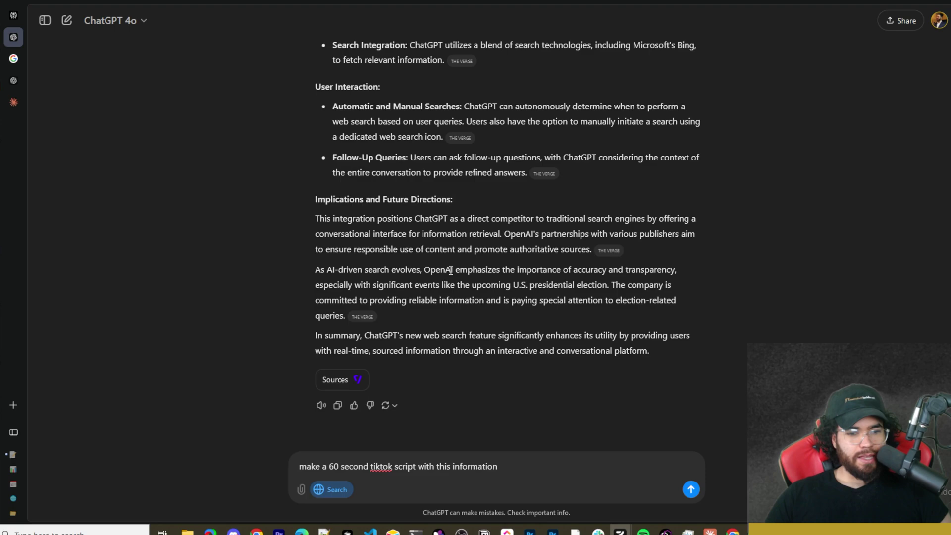
scroll(499, 305, up, 10)
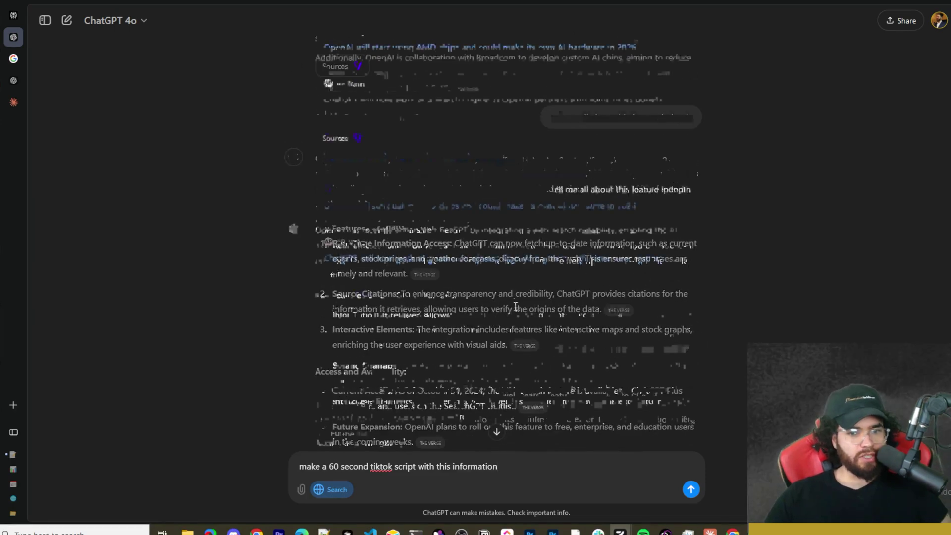
scroll(520, 292, down, 15)
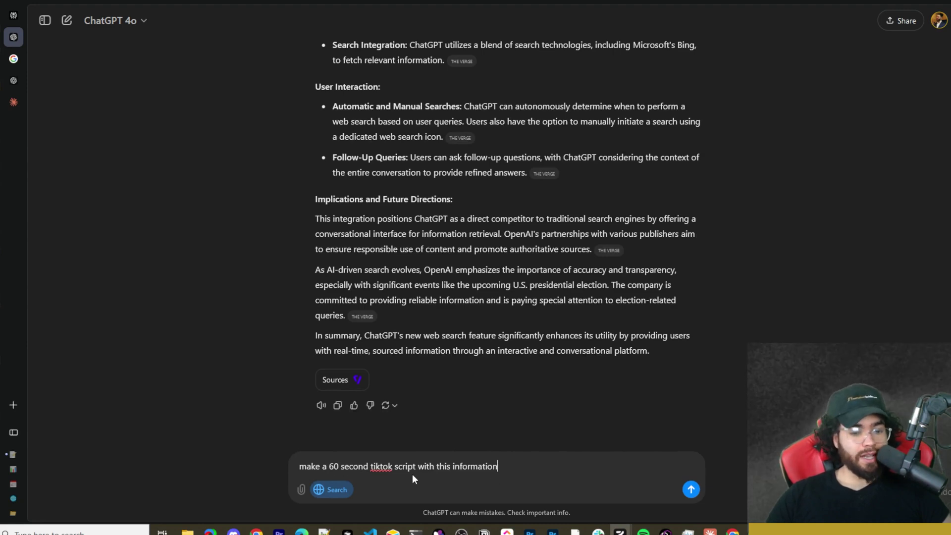
click(692, 490)
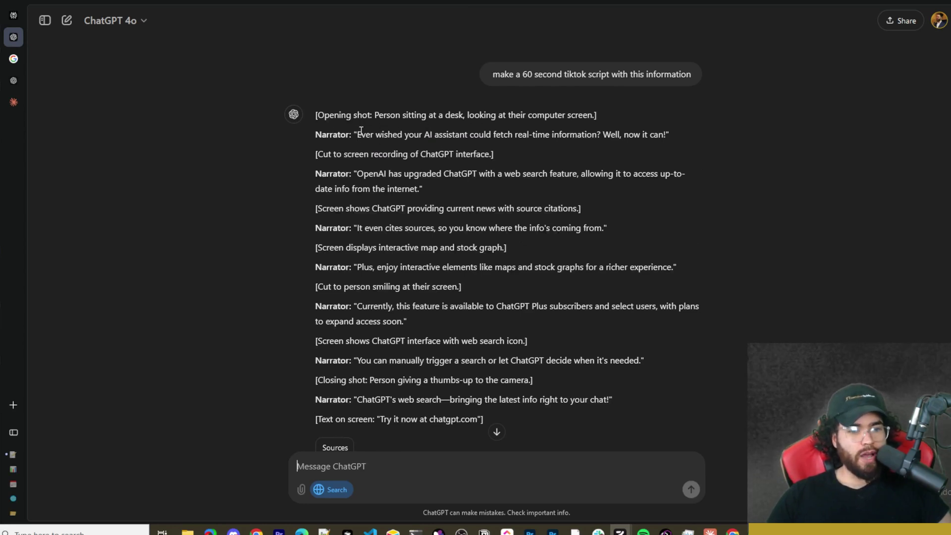
Highlight the script's opening narrator question and screen-recording stage direction
drag(354, 134, 602, 135)
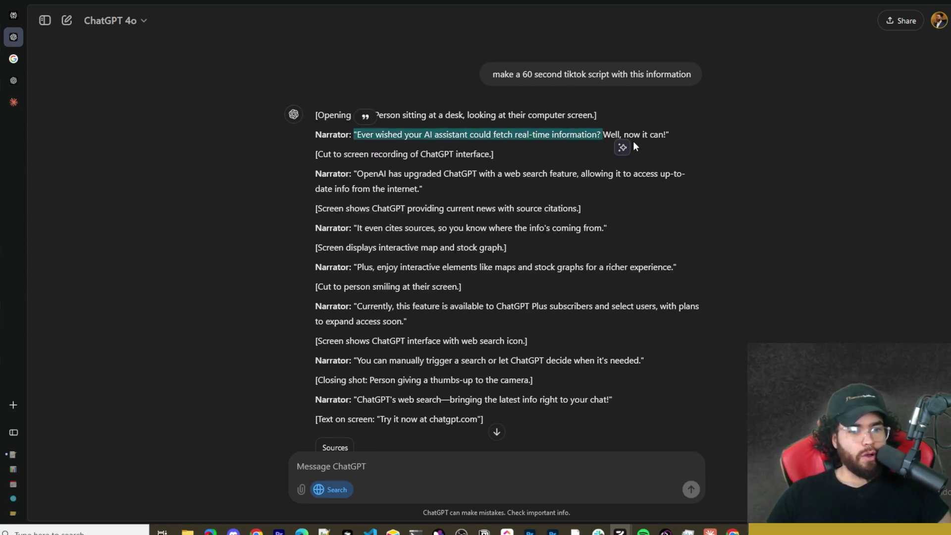
click(355, 159)
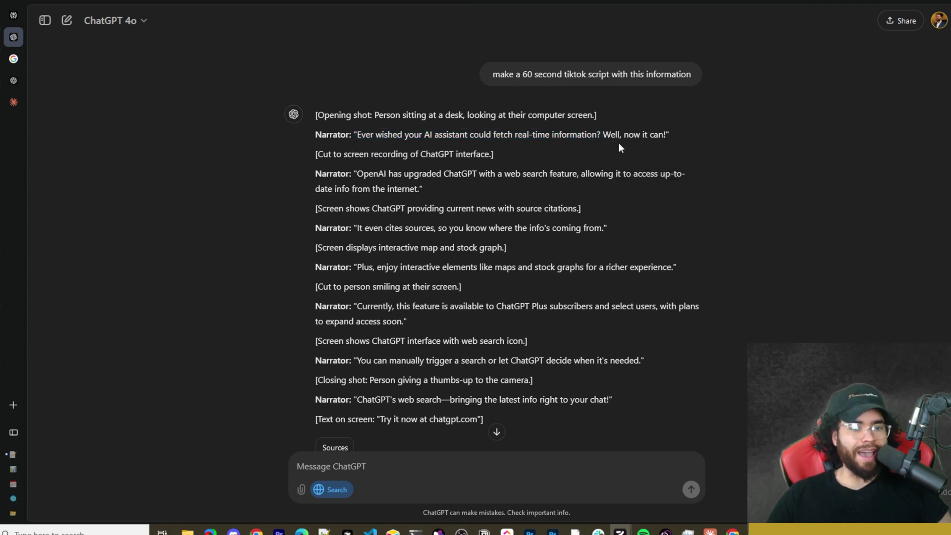
drag(353, 157, 464, 154)
click(356, 178)
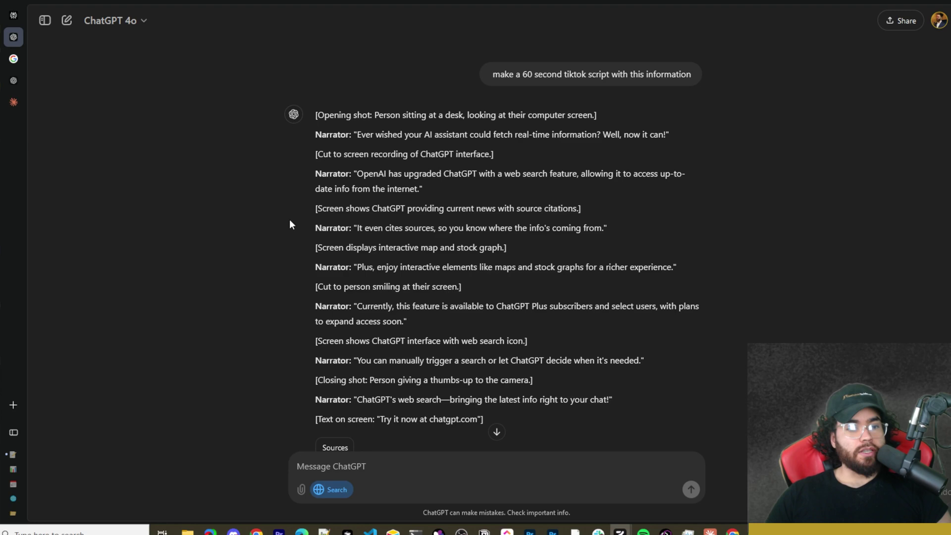
scroll(377, 272, down, 2)
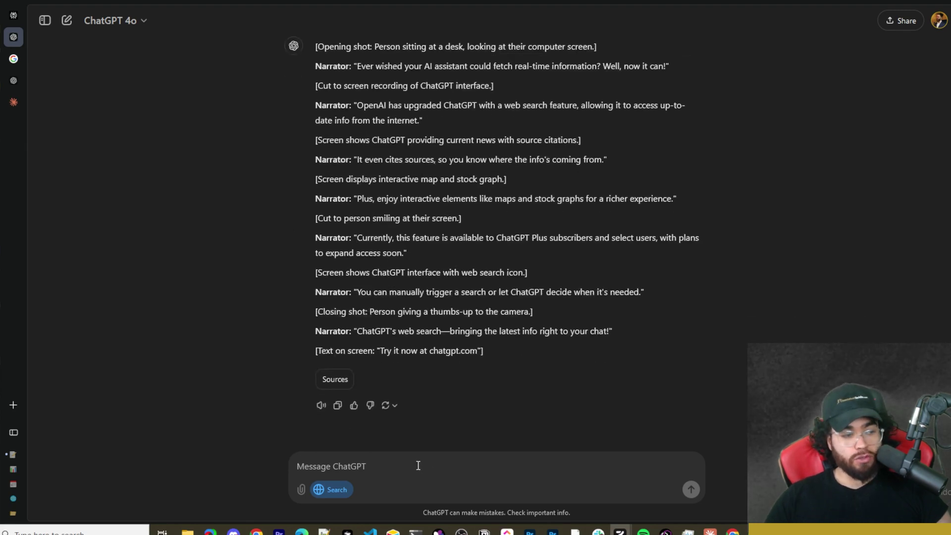
Ask ChatGPT to research viral short-form script frameworks and rewrite the script, then browse the results
text(Search for the top short form content script frameworks to go viral and then regenerate the script but better)
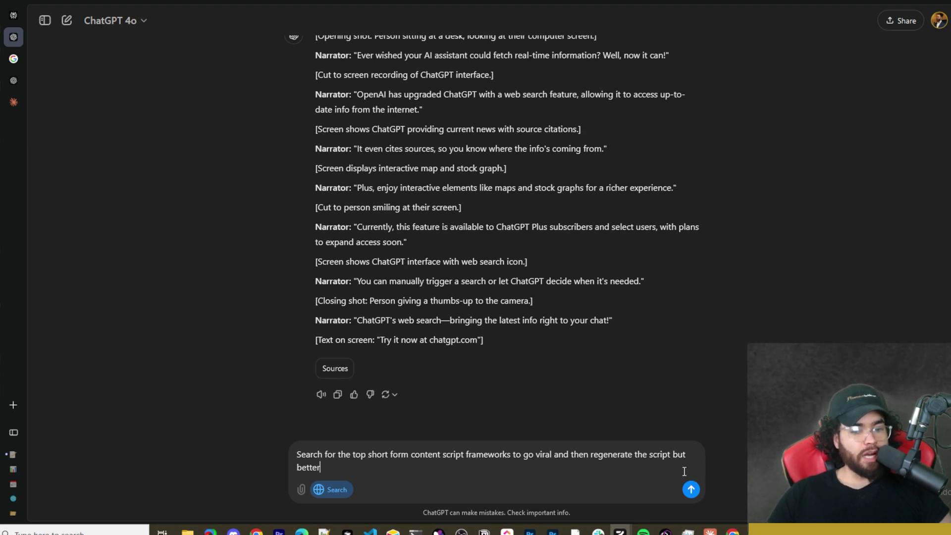
click(691, 490)
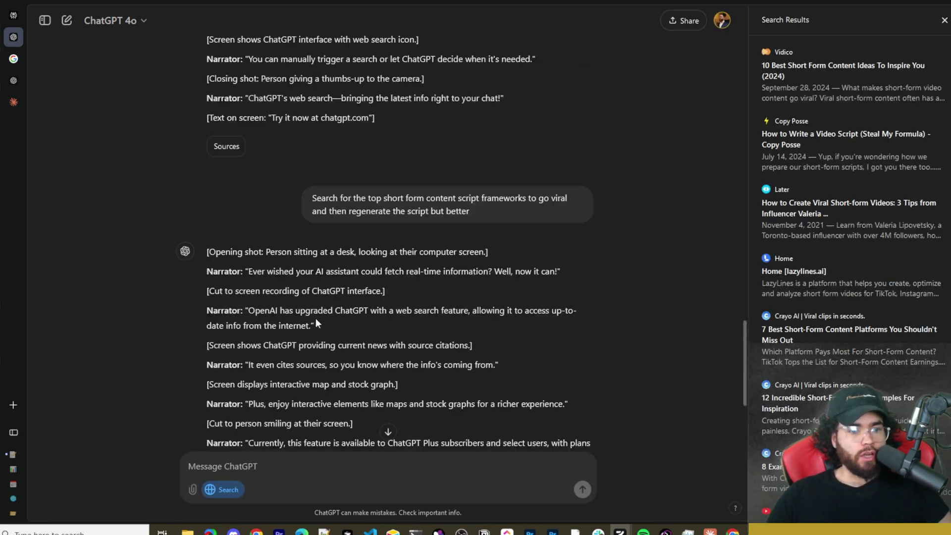
scroll(317, 318, down, 4)
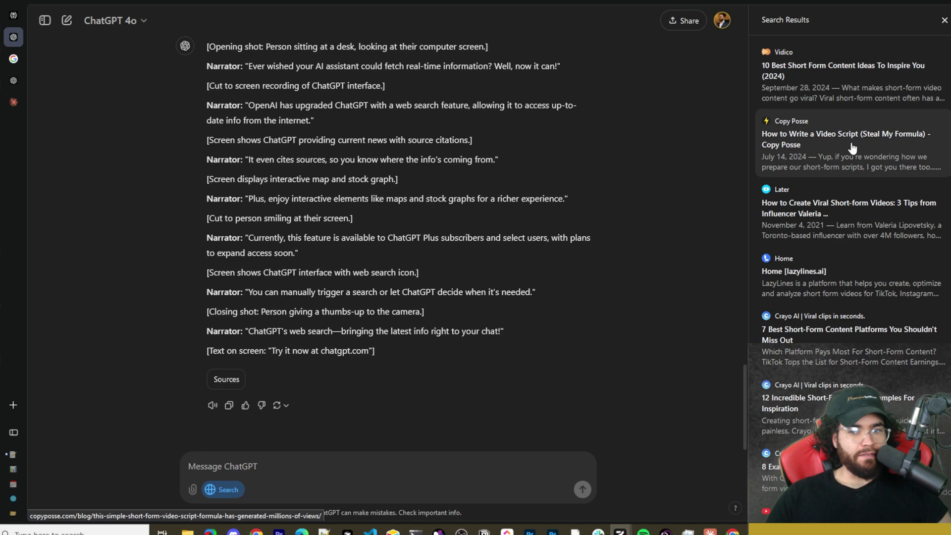
scroll(820, 161, down, 1)
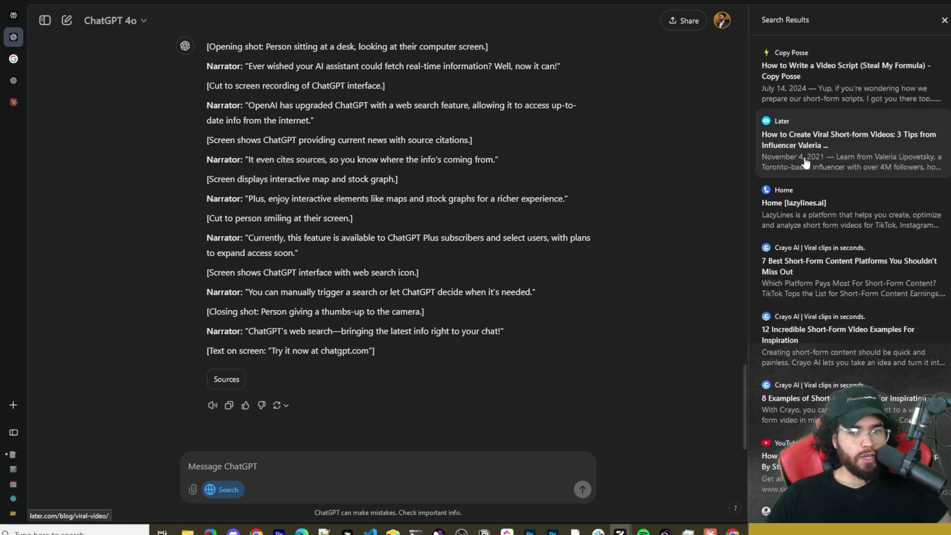
scroll(640, 227, up, 10)
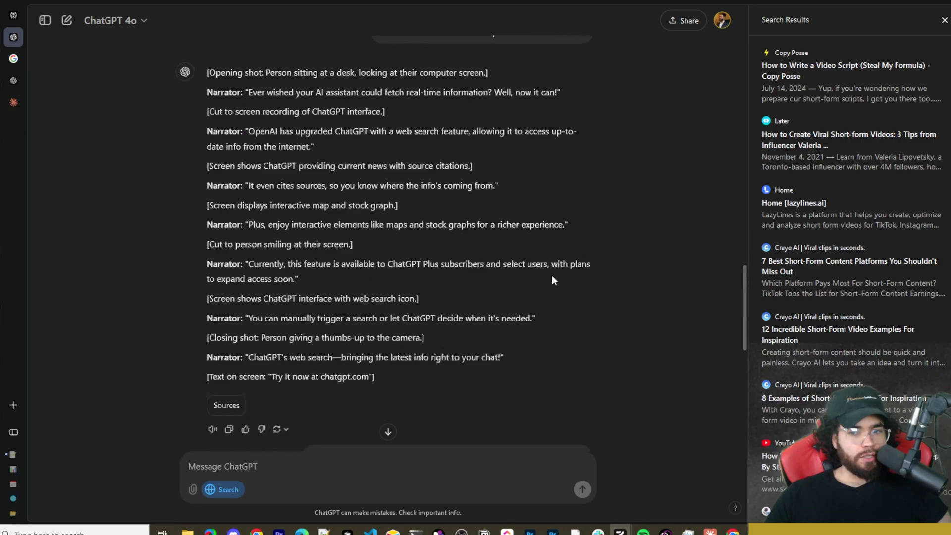
scroll(552, 276, up, 5)
scroll(526, 284, up, 5)
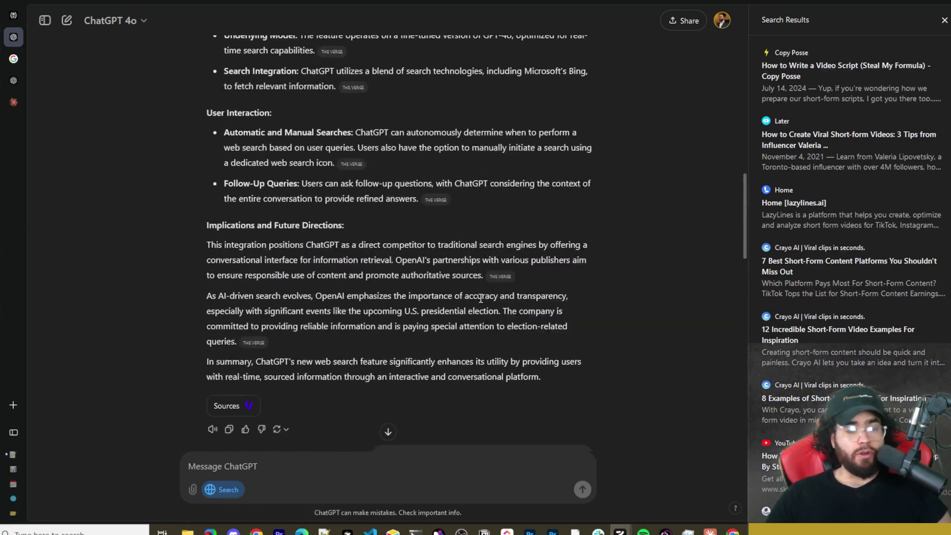
scroll(531, 272, down, 15)
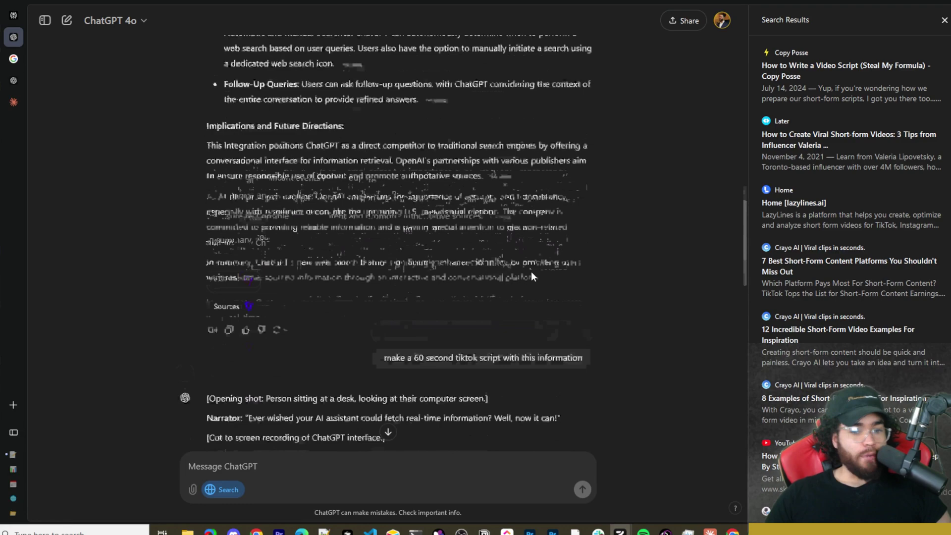
scroll(518, 269, up, 2)
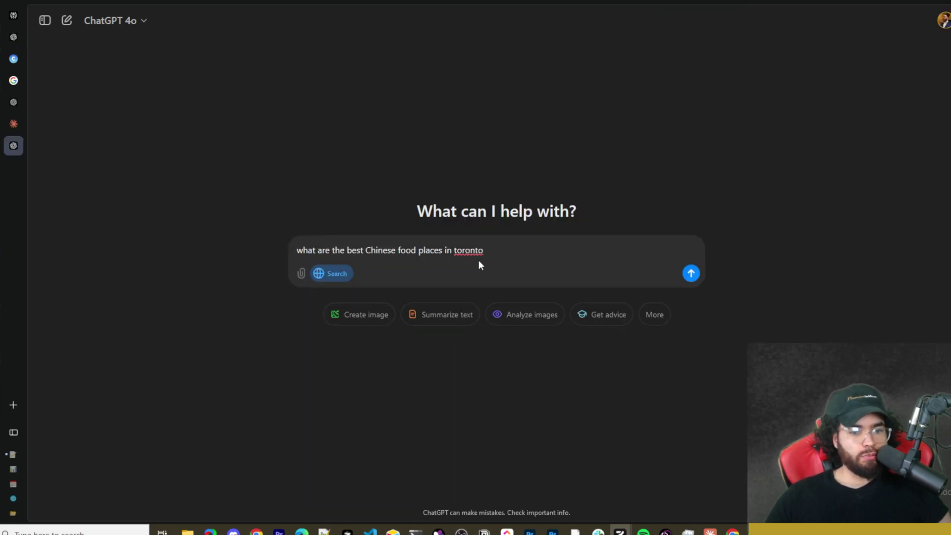
Send the Toronto Chinese restaurants question and pan the results map
click(691, 273)
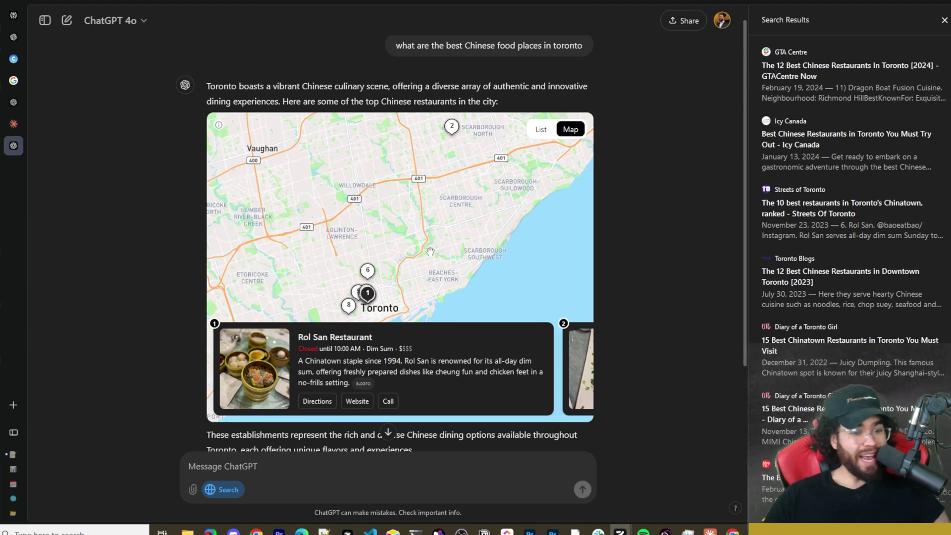
drag(401, 257, 423, 152)
scroll(385, 193, up, 5)
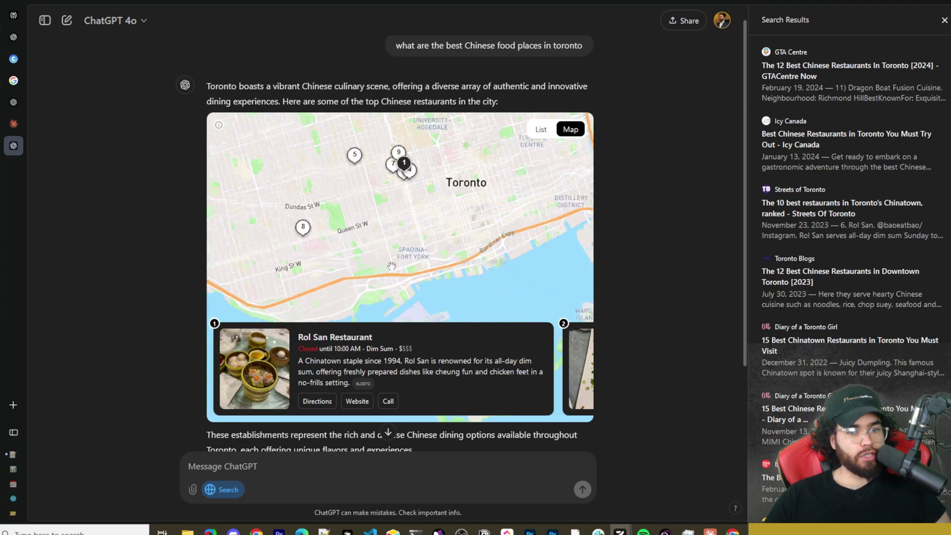
Browse restaurant cards from Fishman Lobster, King's Noodle House and House of Gourmet to Sunnys Chinese
drag(384, 351, 284, 347)
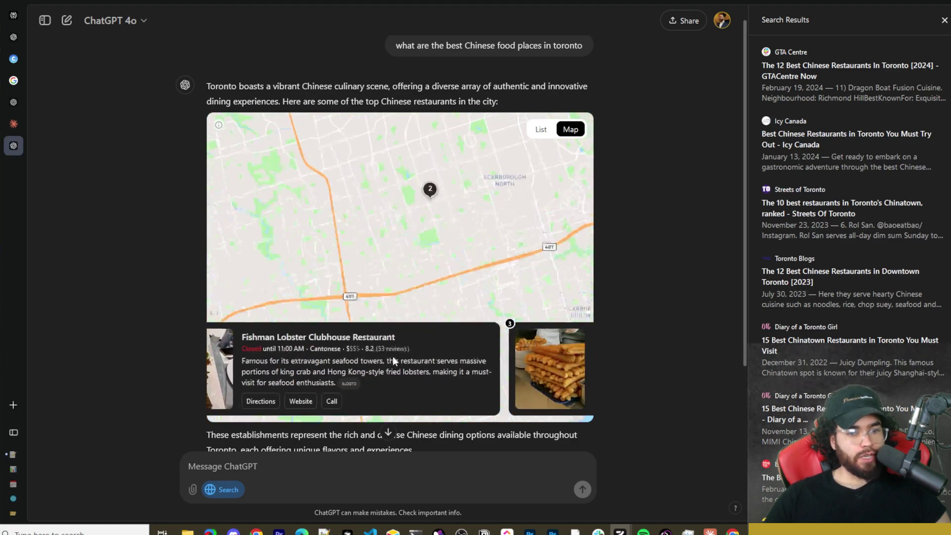
drag(395, 361, 278, 354)
drag(402, 358, 334, 353)
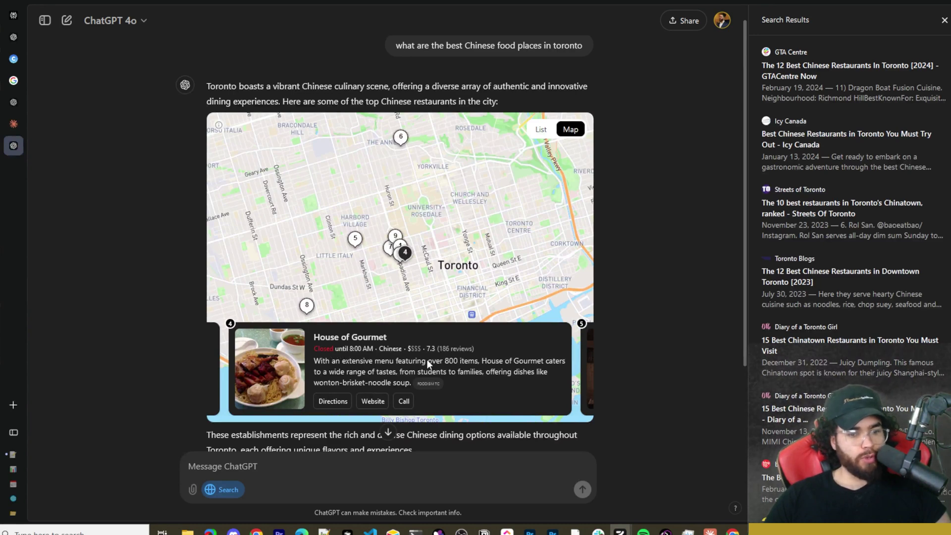
drag(427, 359, 386, 359)
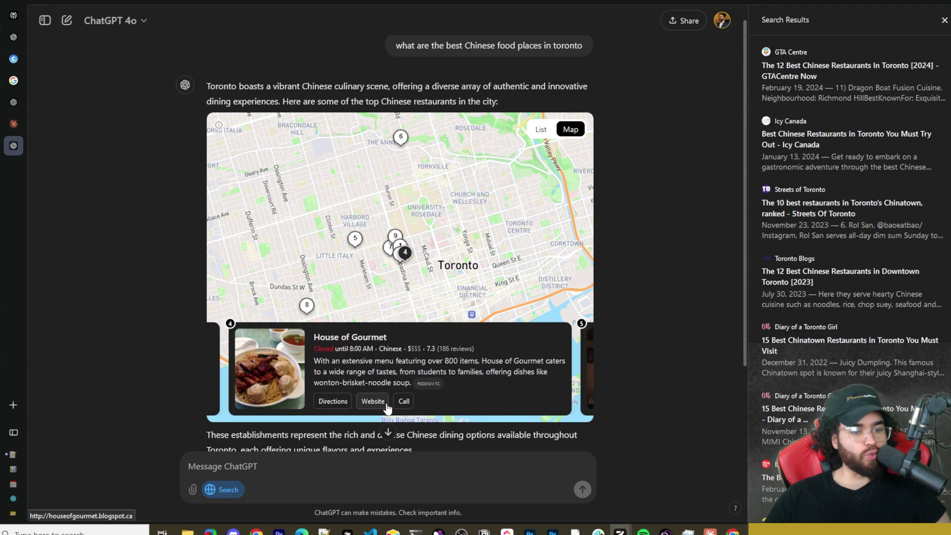
drag(462, 391, 328, 380)
drag(435, 376, 287, 368)
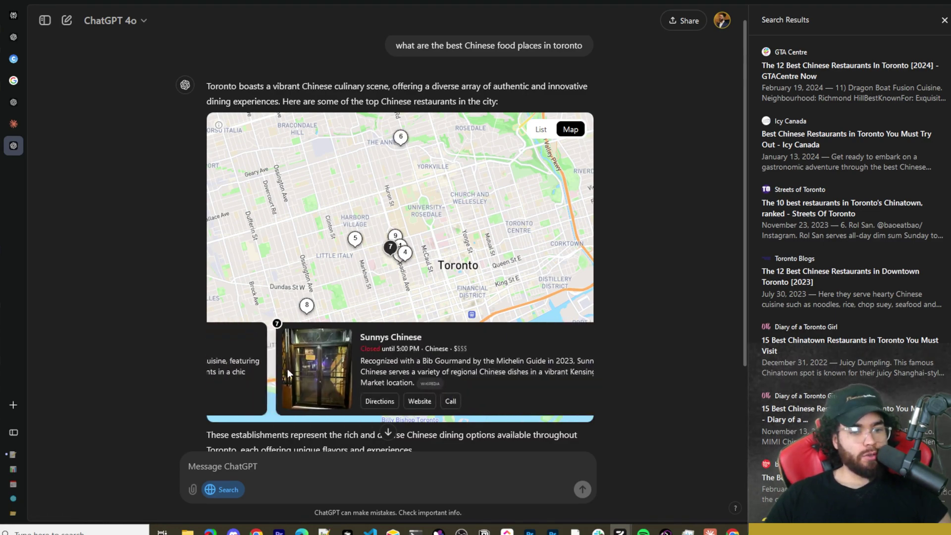
scroll(357, 360, down, 2)
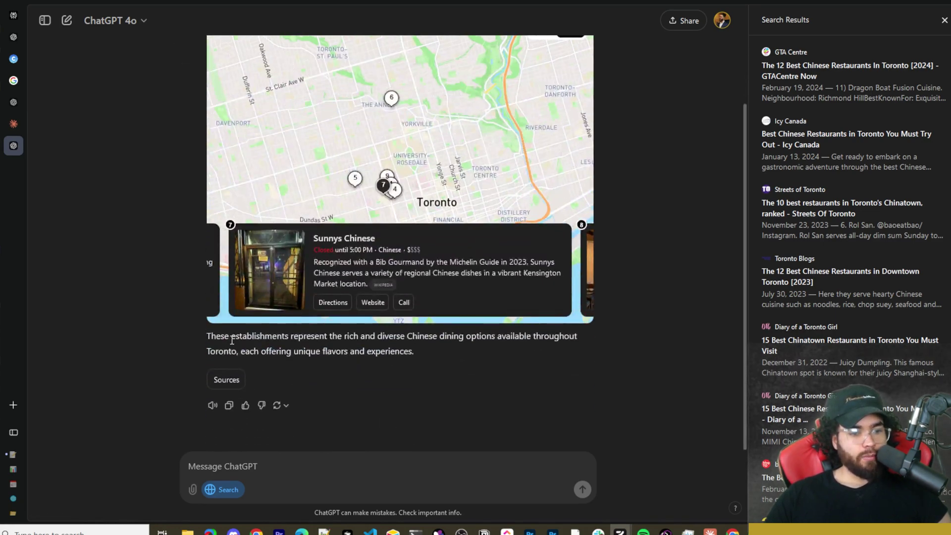
scroll(318, 294, up, 2)
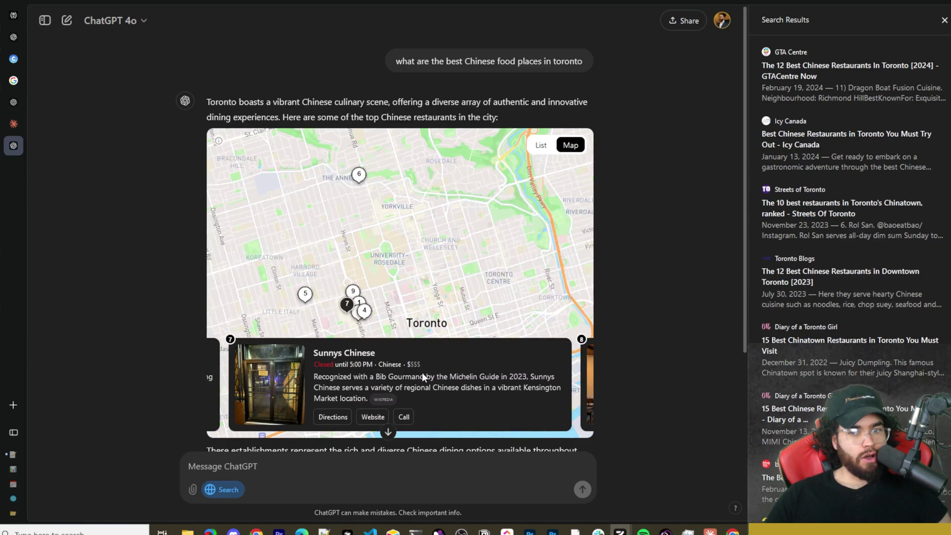
scroll(430, 348, down, 2)
scroll(837, 317, down, 6)
Switch the Toronto restaurant results from map to list view and scroll the entries
scroll(862, 337, up, 4)
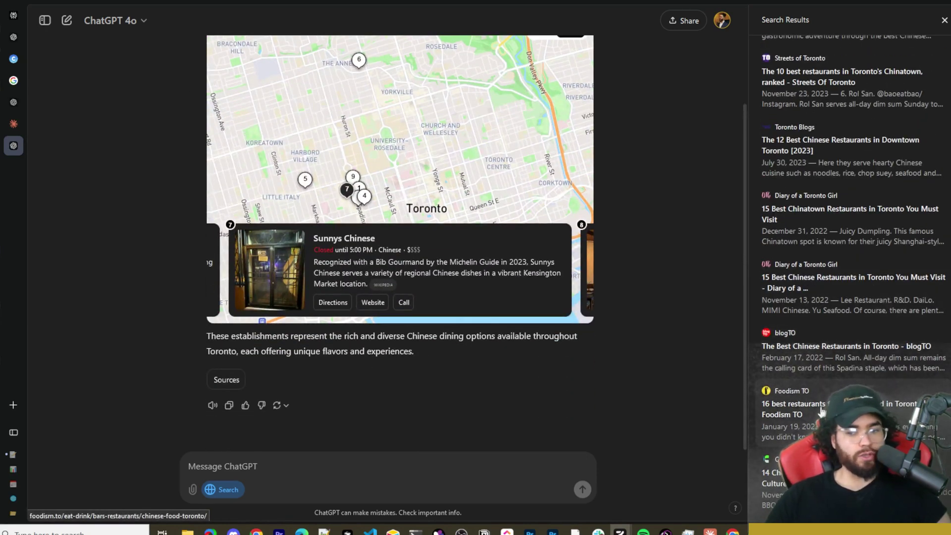
scroll(654, 371, up, 2)
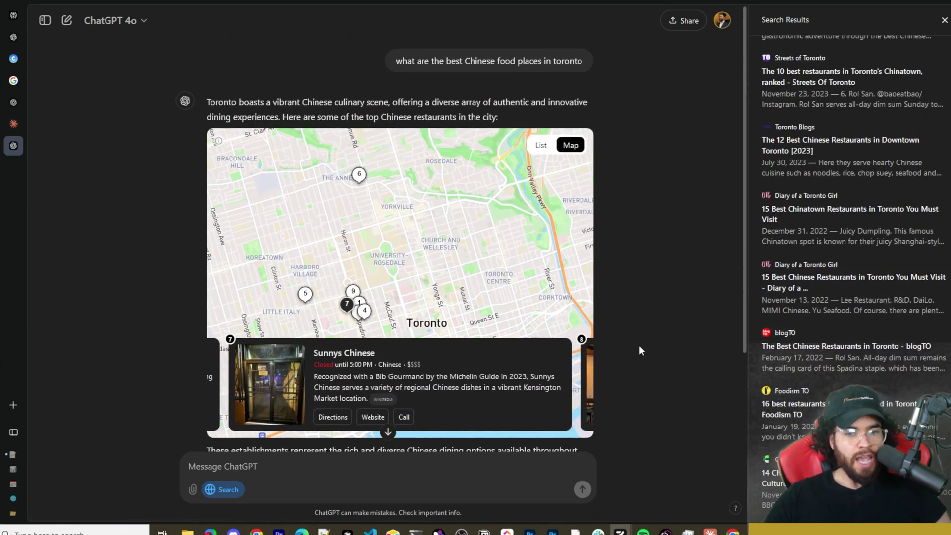
click(541, 152)
scroll(436, 234, up, 3)
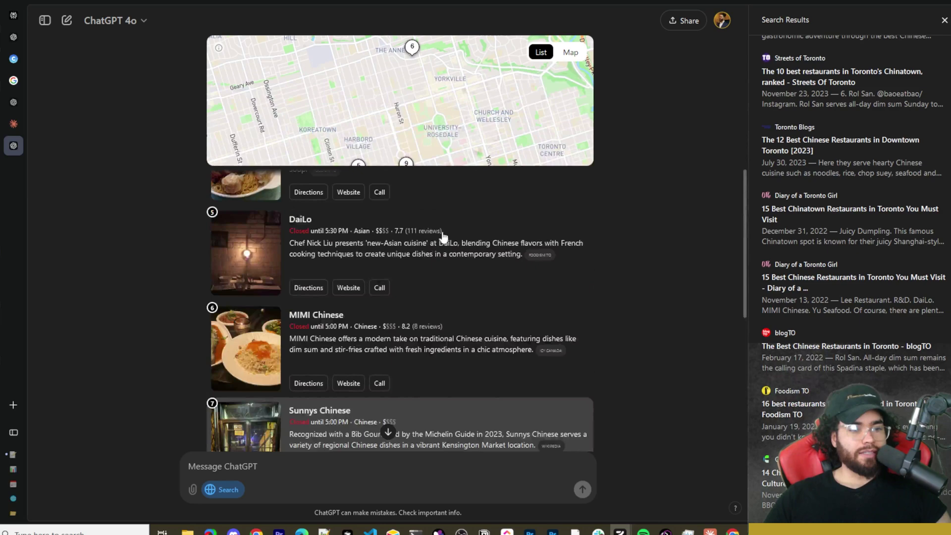
scroll(443, 237, up, 8)
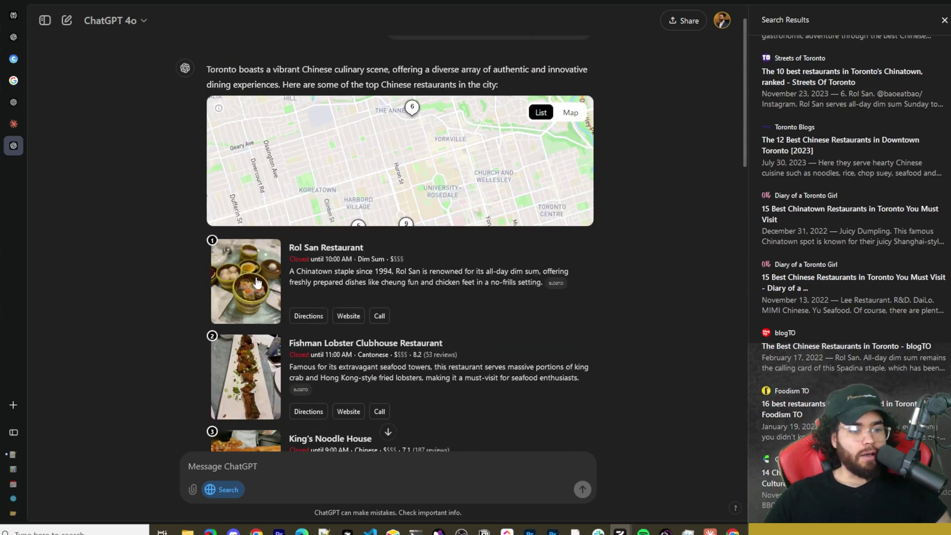
scroll(257, 282, down, 4)
scroll(254, 274, up, 4)
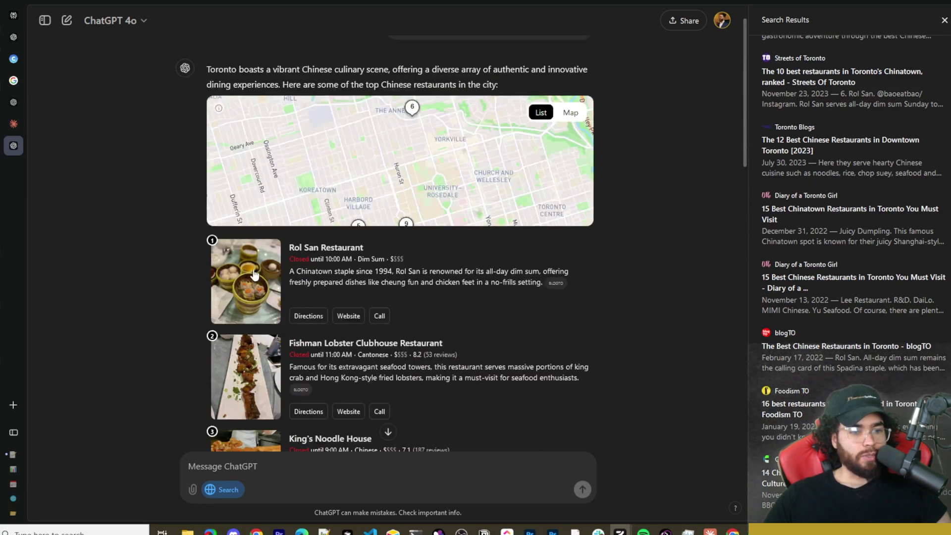
scroll(353, 288, down, 3)
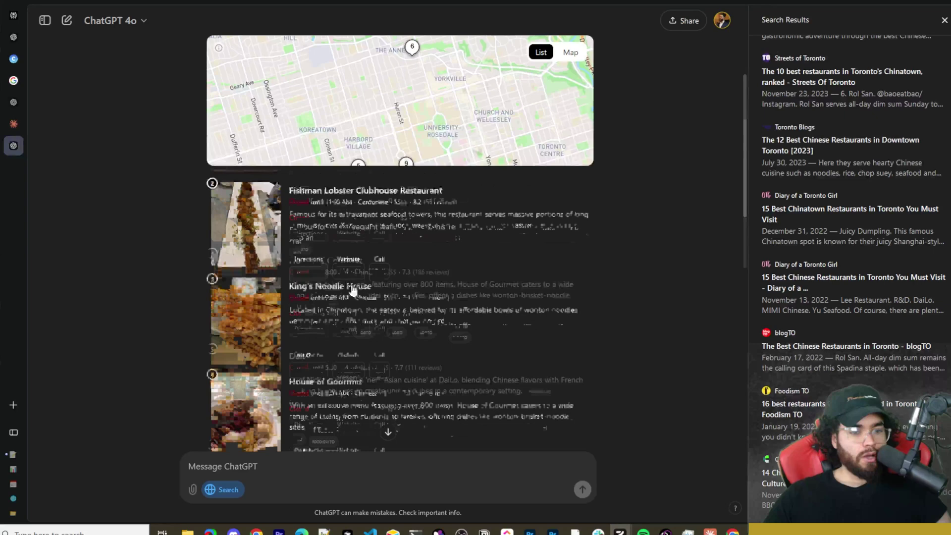
scroll(353, 290, down, 5)
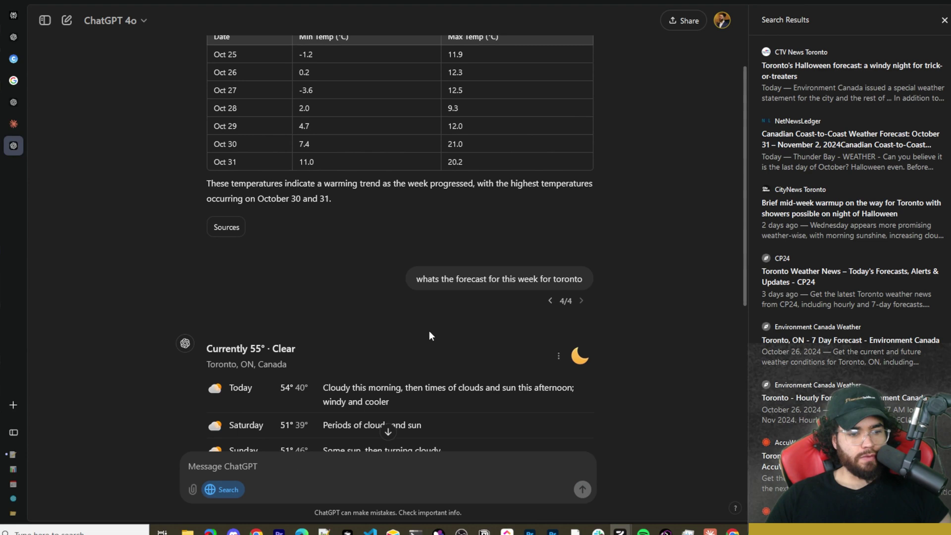
Scroll through the Toronto temperature table and weekly forecast down to Sources
scroll(231, 269, down, 3)
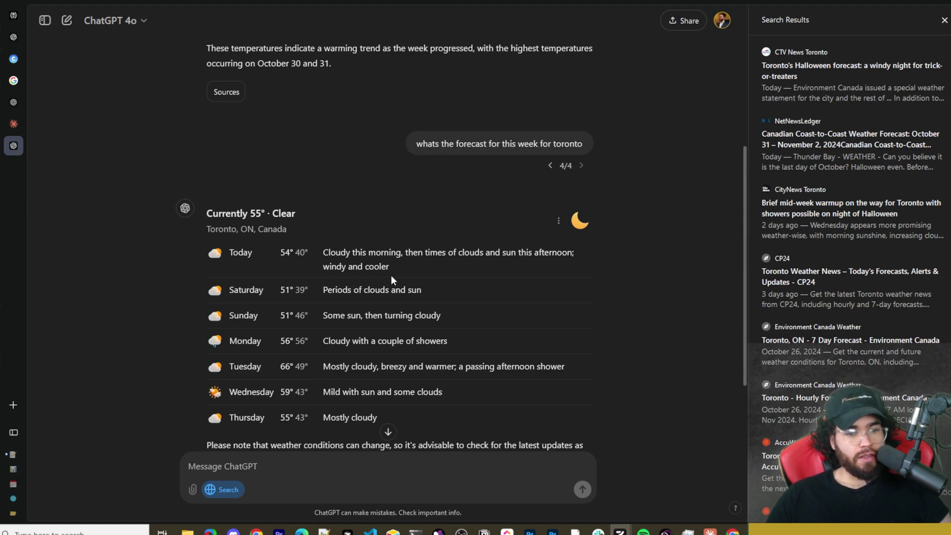
scroll(455, 259, down, 1)
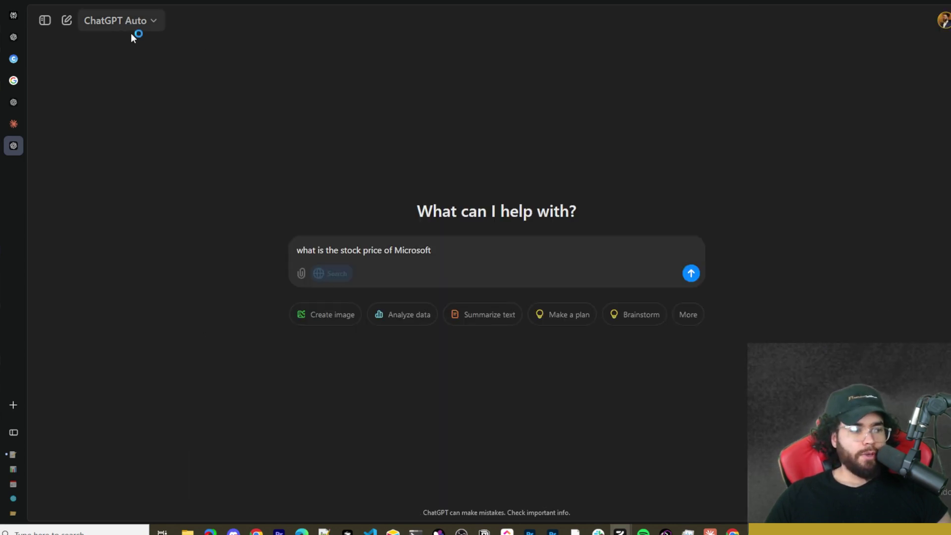
Keep the Auto model and send the Microsoft stock price question with 'currently' added
click(133, 20)
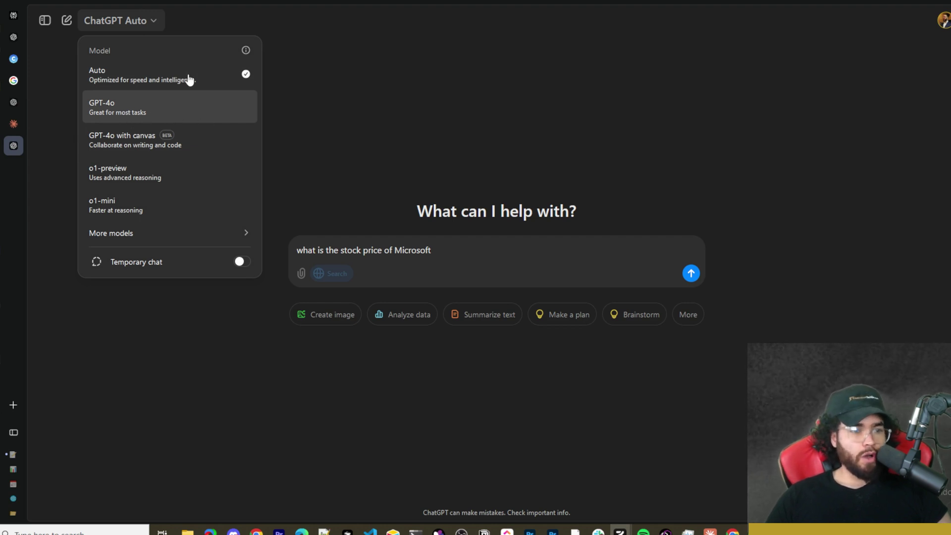
click(272, 77)
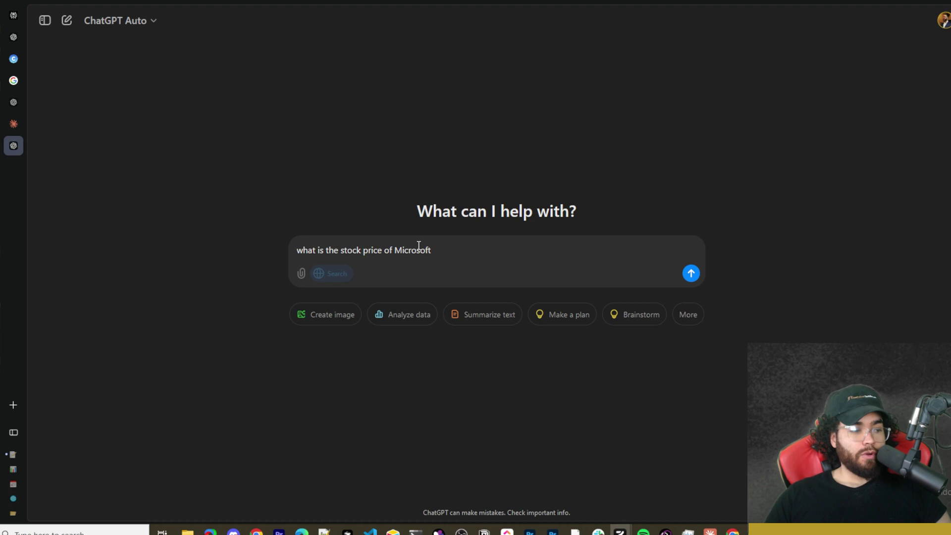
click(87, 21)
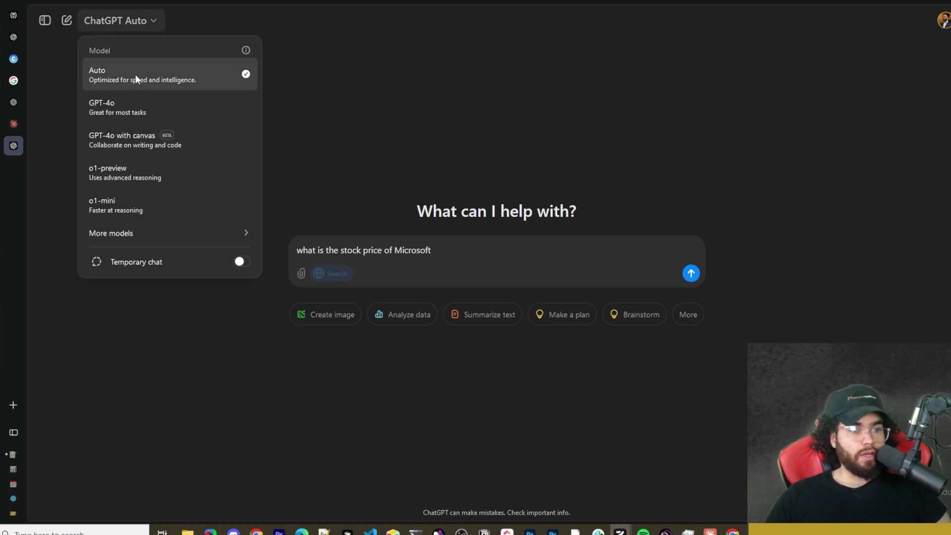
click(444, 246)
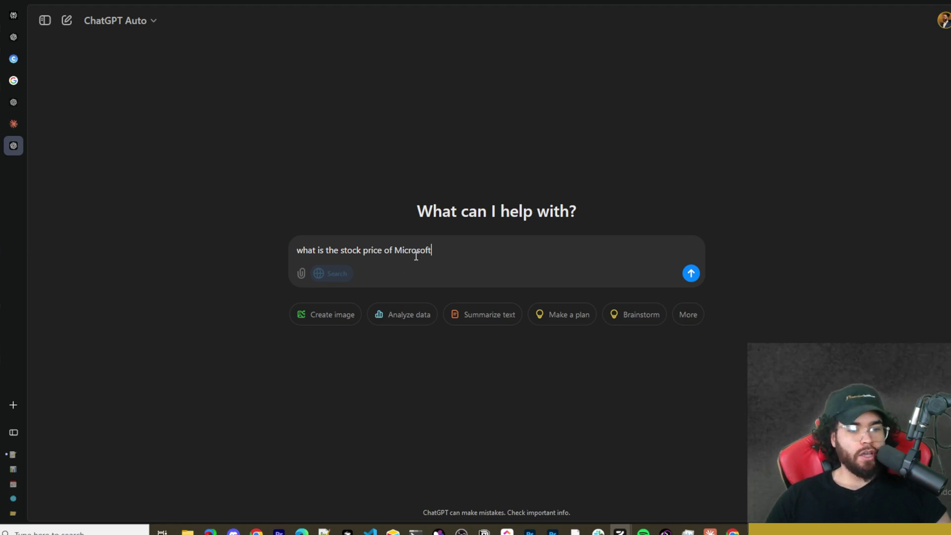
text(curre)
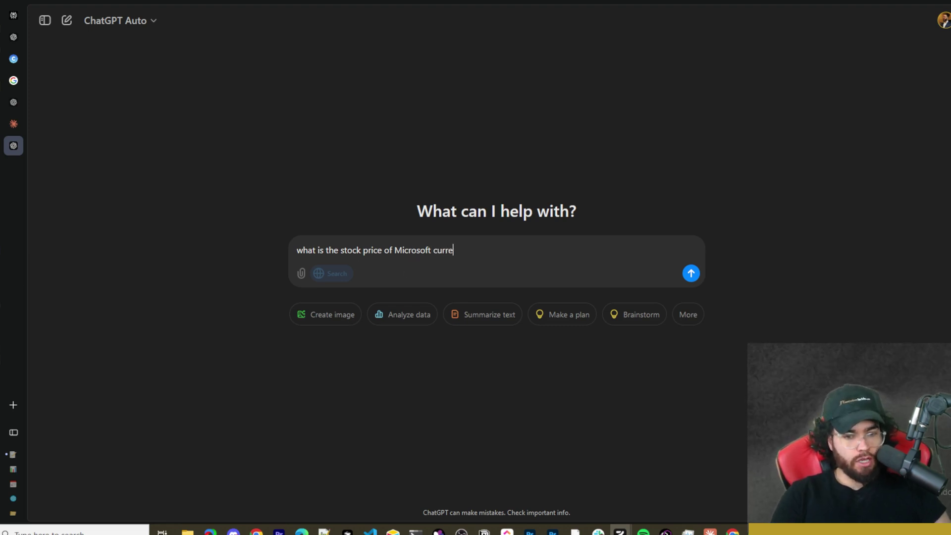
text(ntly)
key(Return)
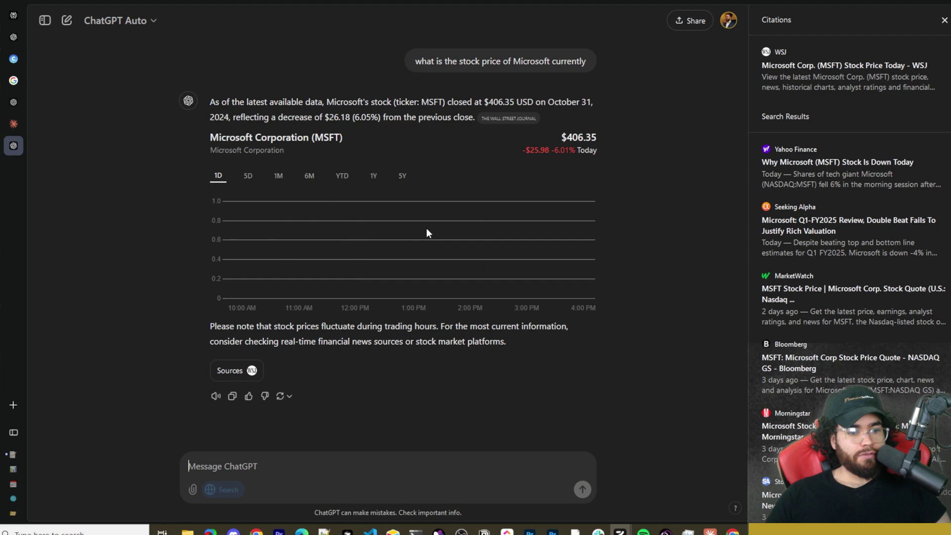
Step the MSFT chart through 5D, 1M, 6M, YTD and 1Y, ending on 5Y (+178.40%)
click(242, 178)
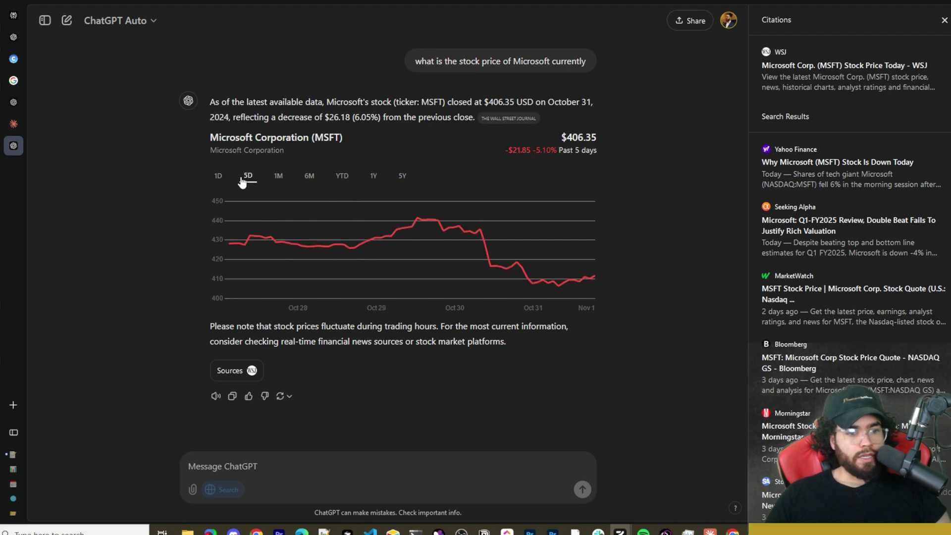
click(223, 182)
click(254, 184)
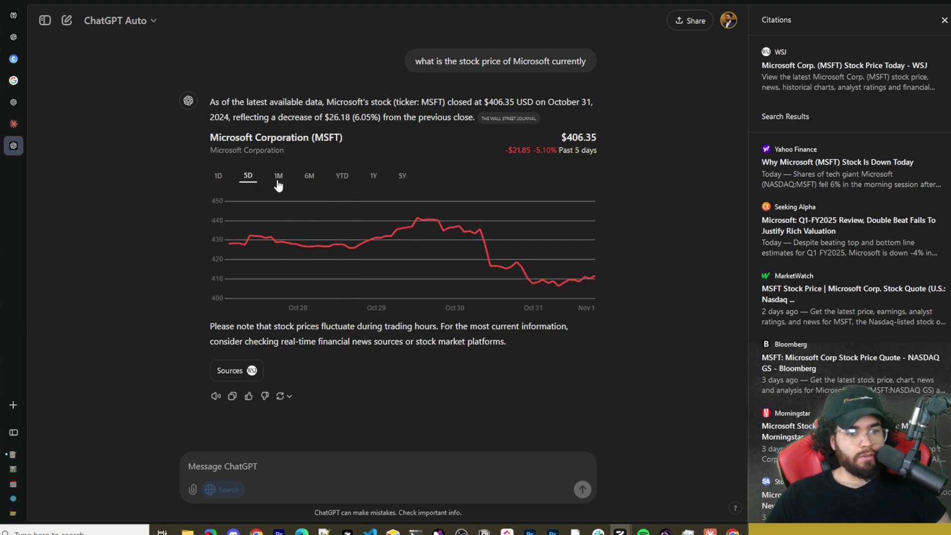
click(281, 185)
click(317, 184)
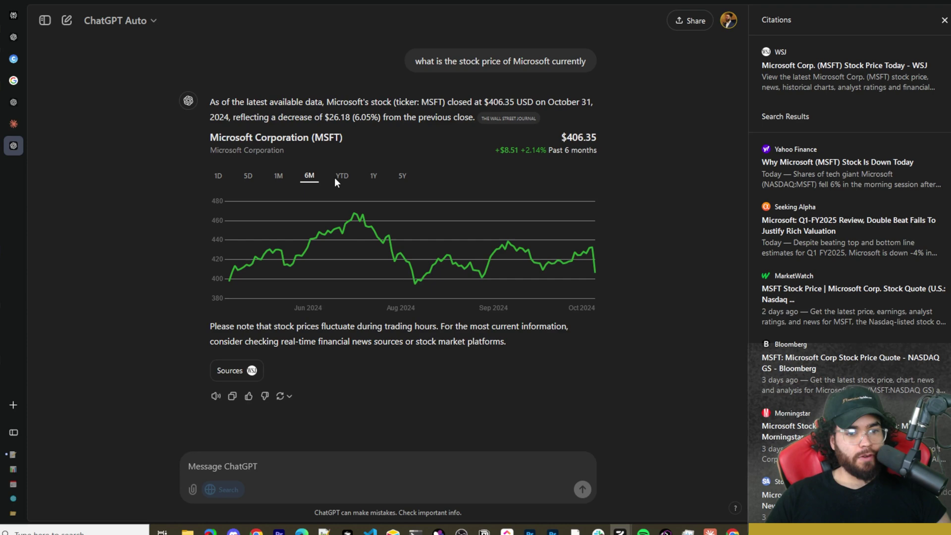
click(345, 182)
click(375, 177)
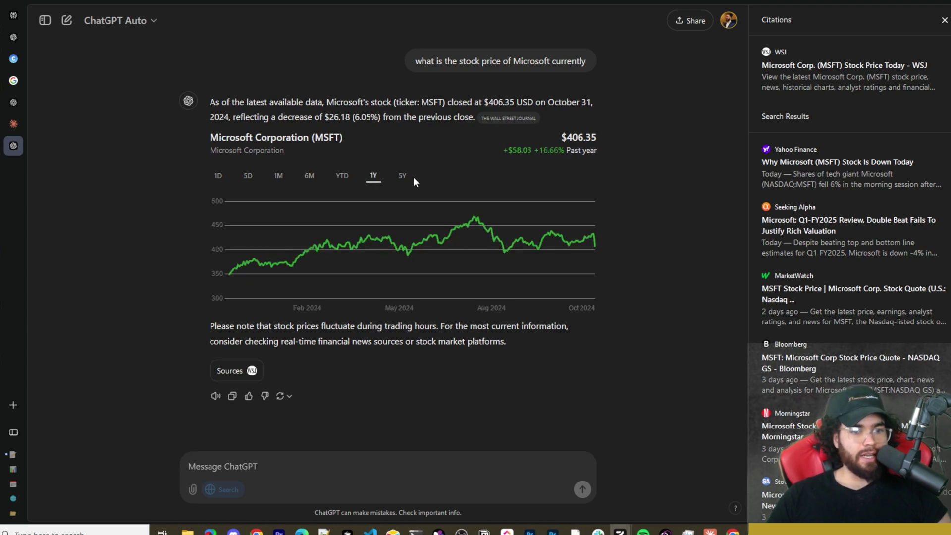
click(402, 178)
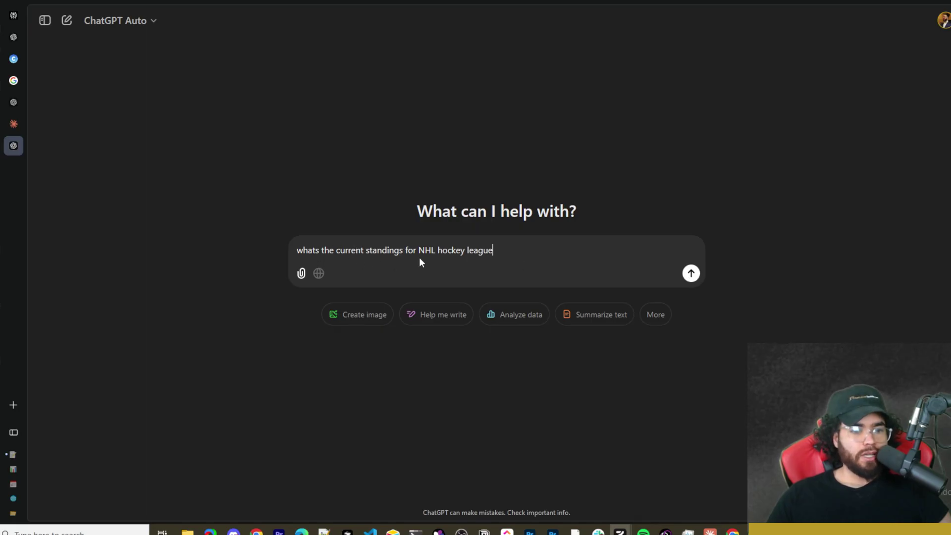
Send the NHL standings question and scroll through the returned standings
click(691, 273)
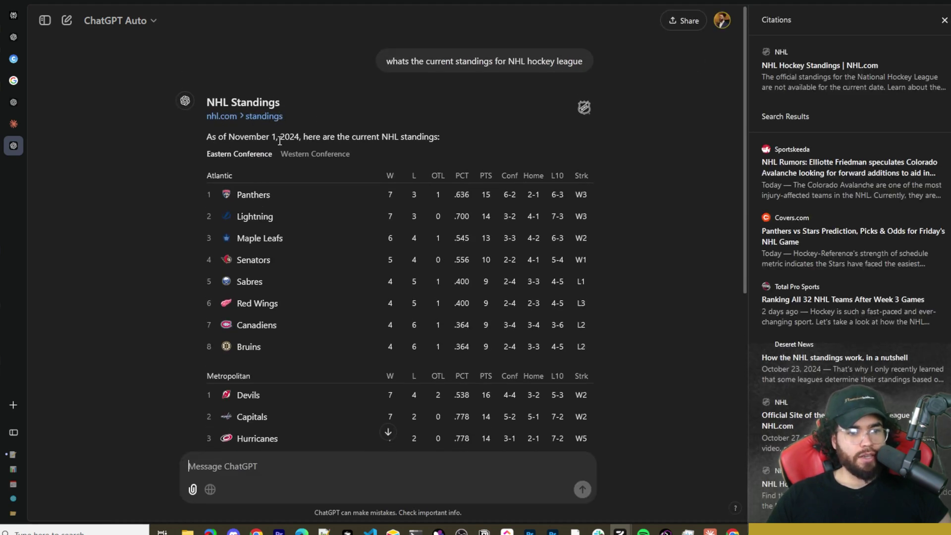
scroll(297, 154, down, 2)
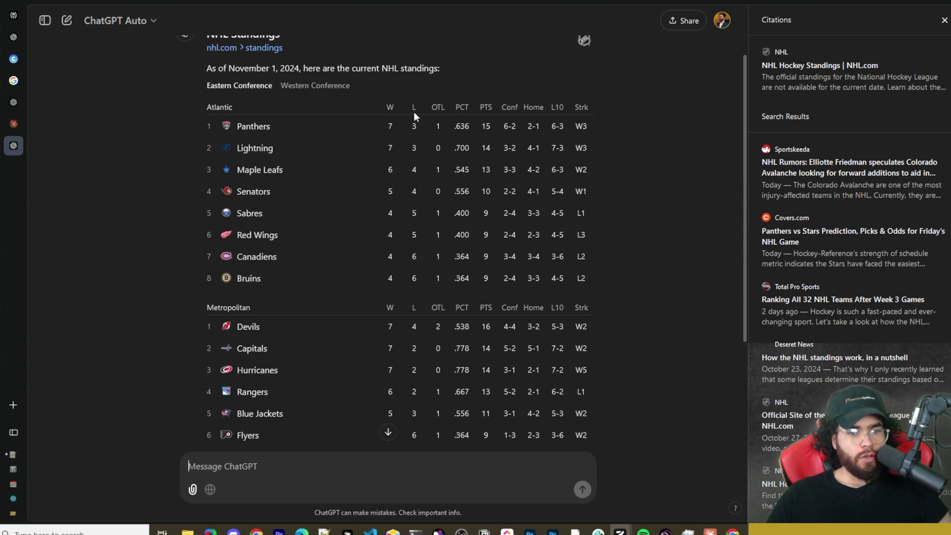
scroll(450, 124, down, 3)
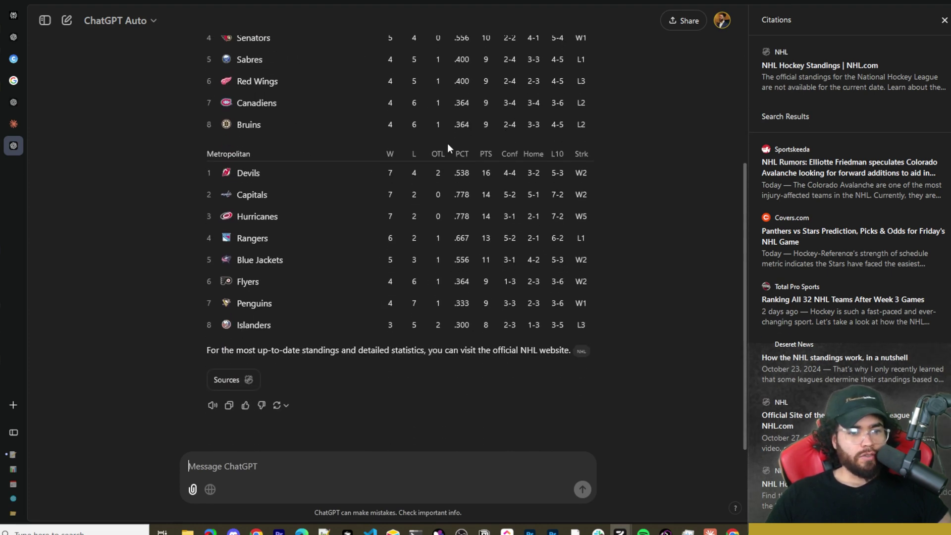
scroll(347, 159, up, 3)
scroll(223, 198, down, 3)
scroll(198, 218, down, 1)
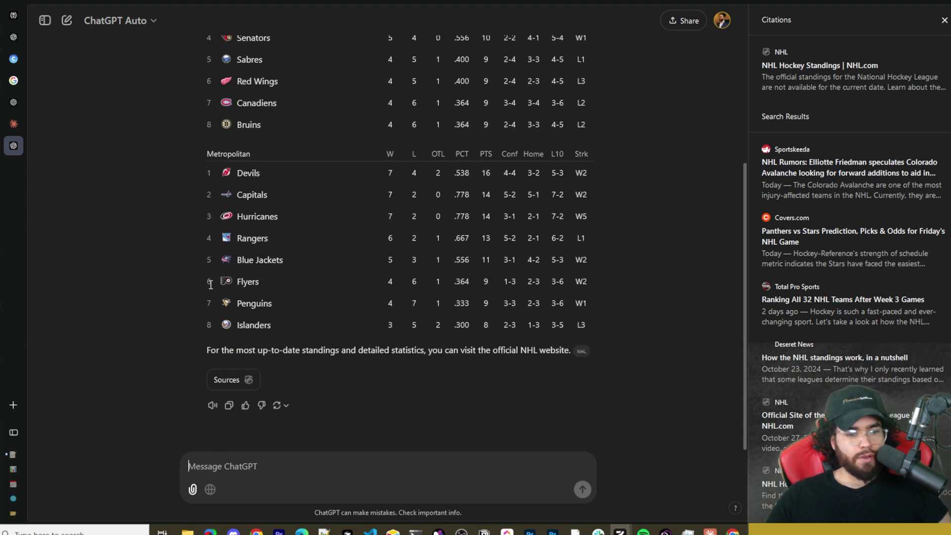
scroll(362, 293, up, 4)
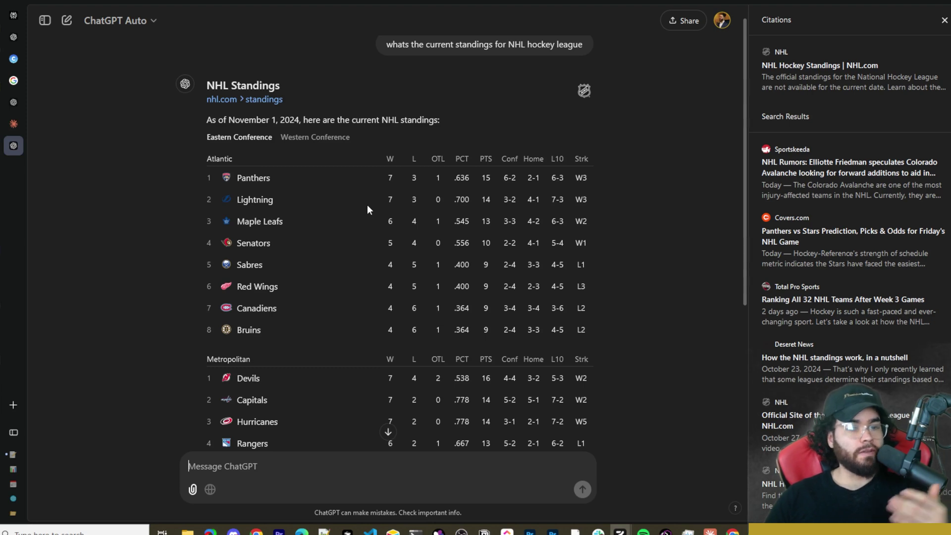
scroll(643, 198, down, 4)
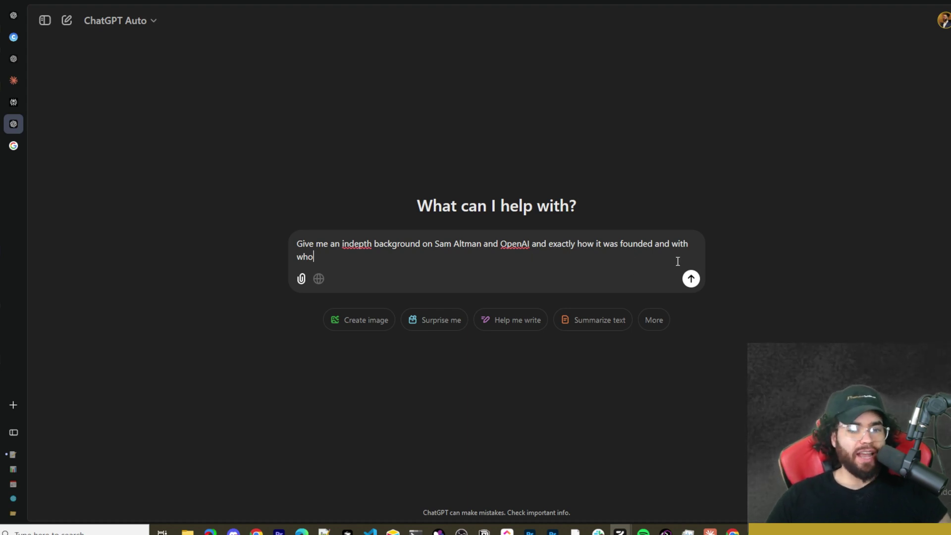
Send the Sam Altman question, then start a new chat with GPT-4o selected
click(691, 279)
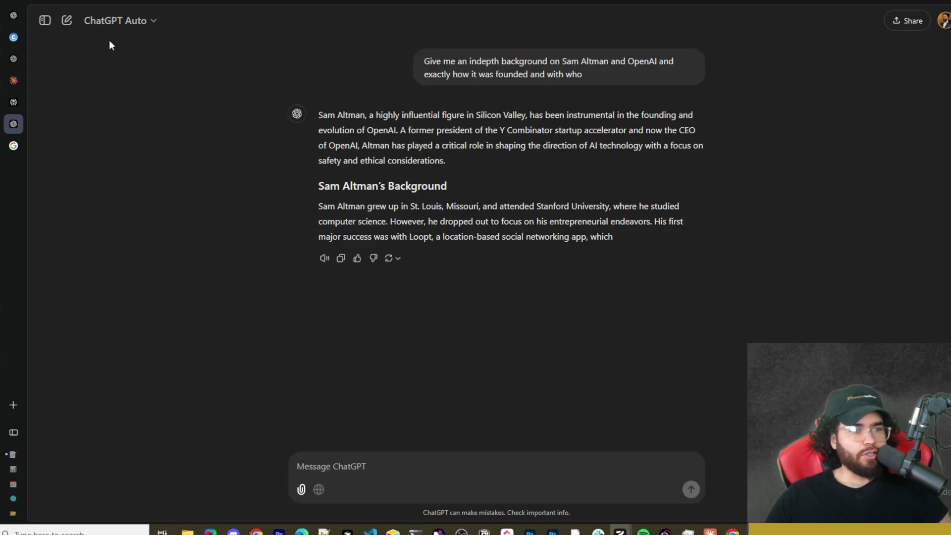
click(67, 23)
click(133, 28)
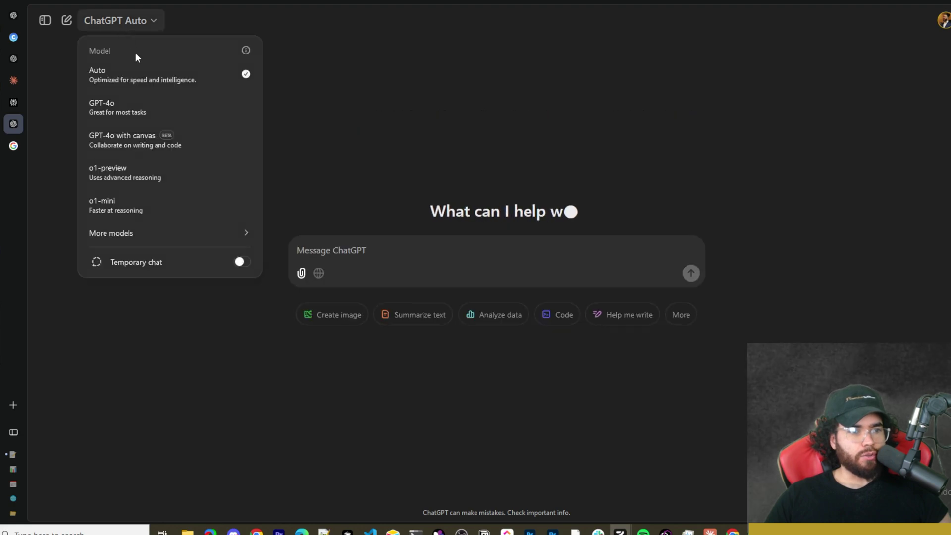
click(138, 107)
Paste the Sam Altman question back in and send it with web search enabled
click(319, 250)
text(Give me an indepth background on Sam Altman and OpenAI and exactly how it was founded and with who)
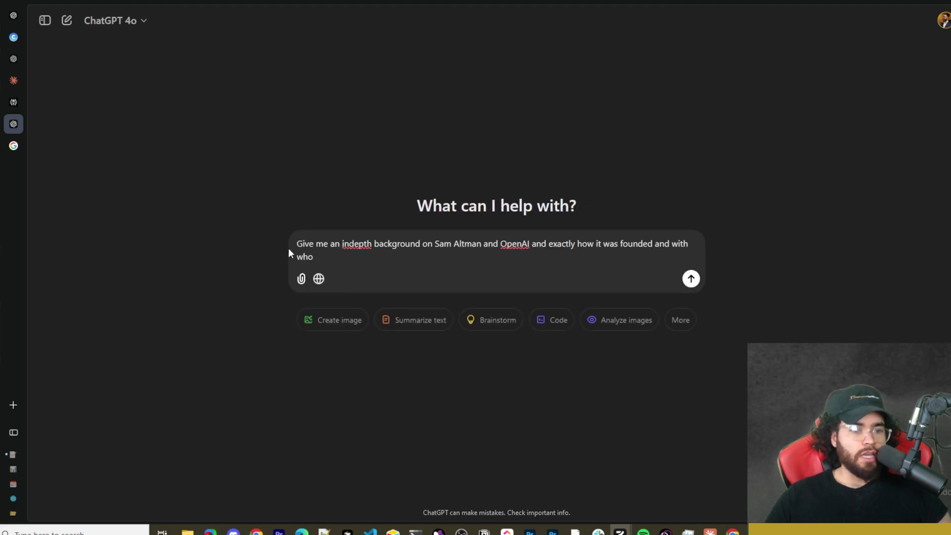
click(319, 279)
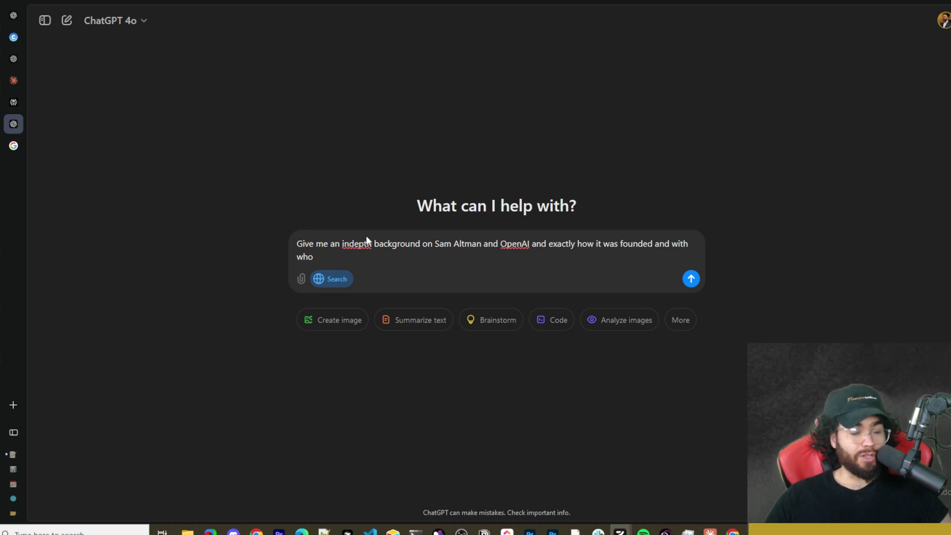
click(691, 279)
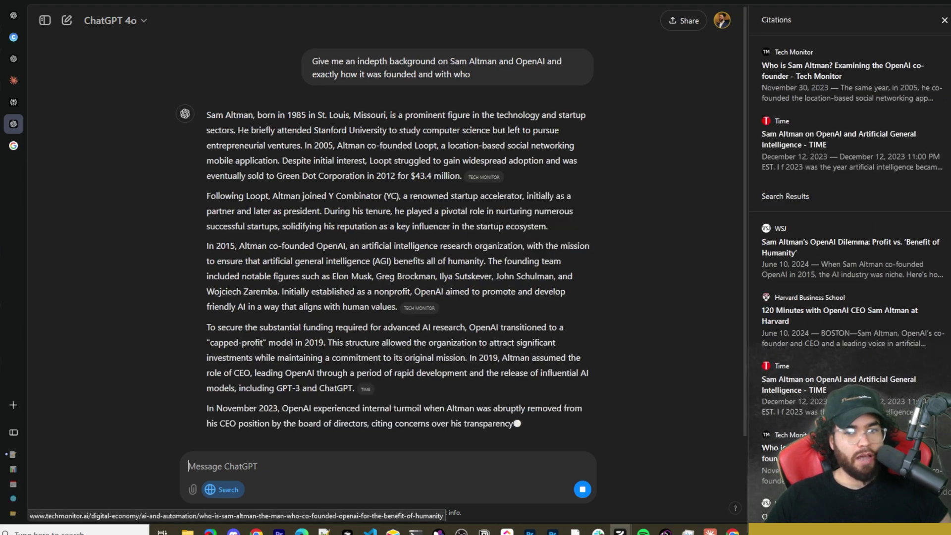
Follow up with 'pull in images', review the added cofounder images, then start a new chat
scroll(330, 205, up, 3)
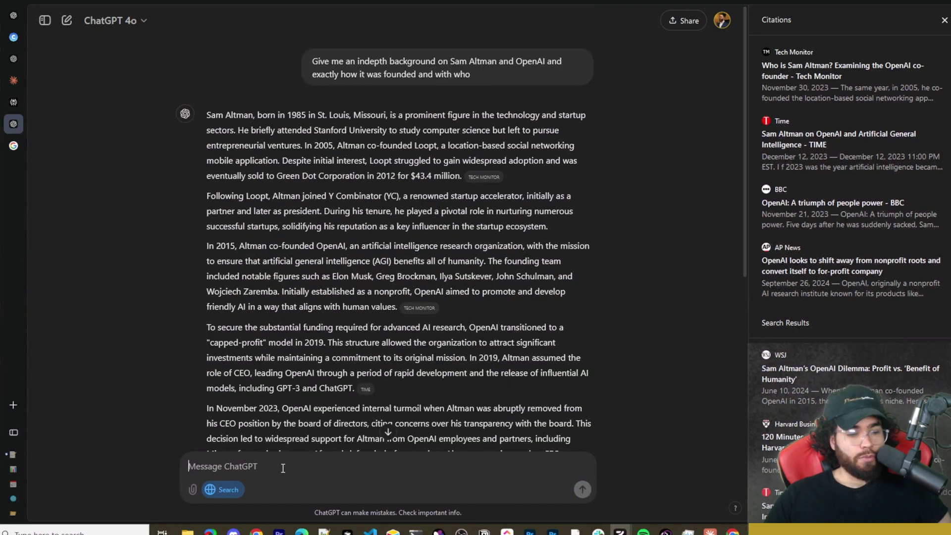
text(I)
key(BackSpace)
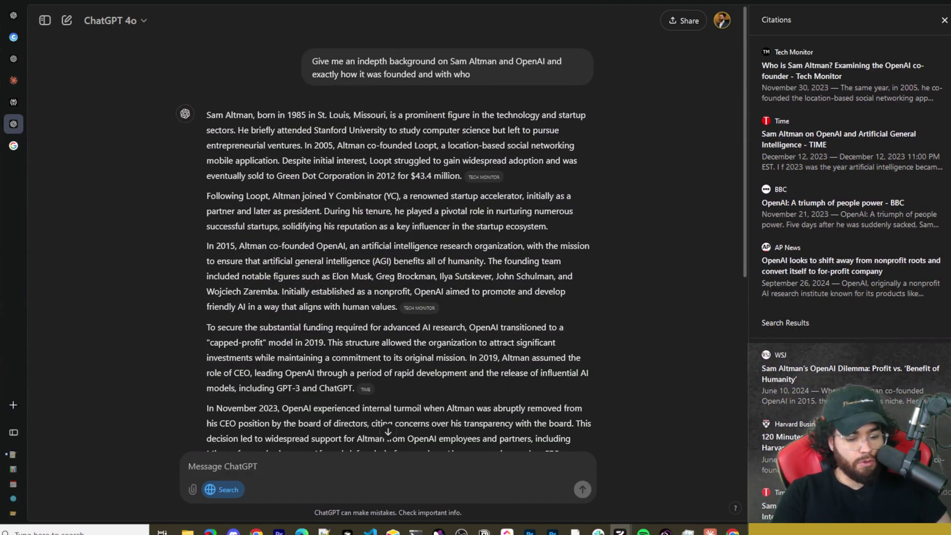
text(pull in)
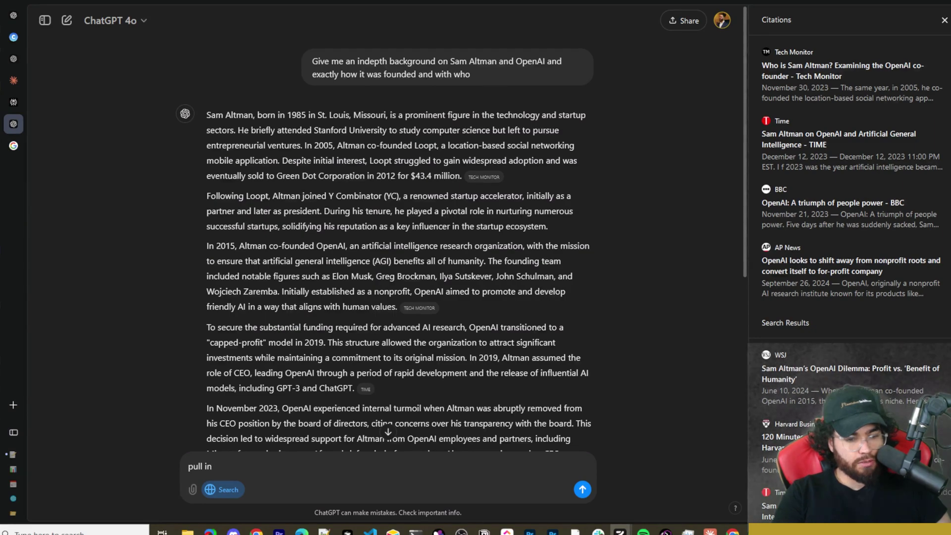
text( images)
key(Return)
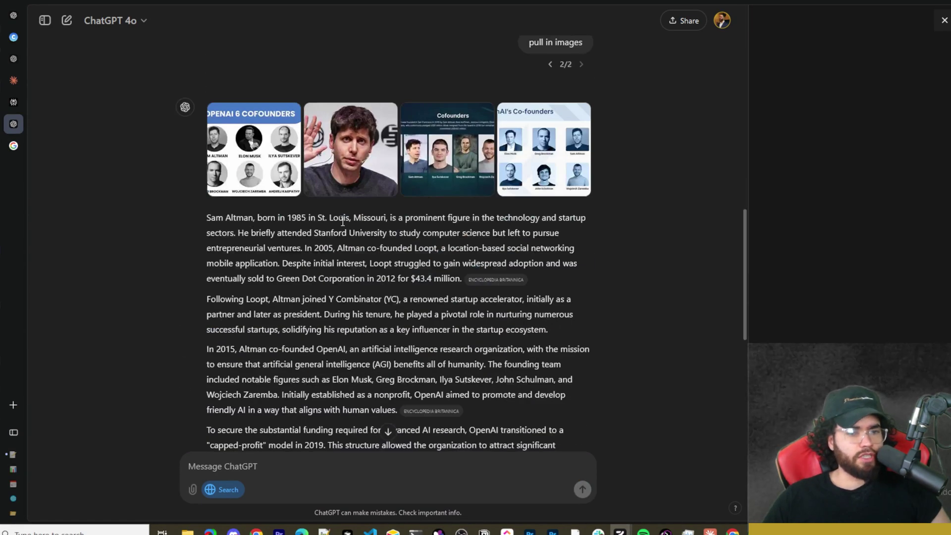
scroll(342, 222, down, 7)
scroll(340, 226, up, 7)
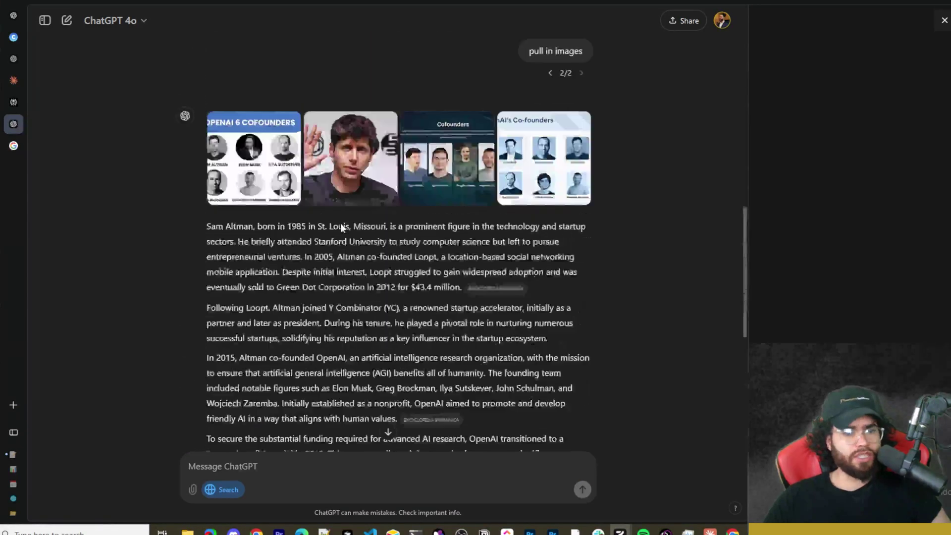
scroll(341, 226, up, 10)
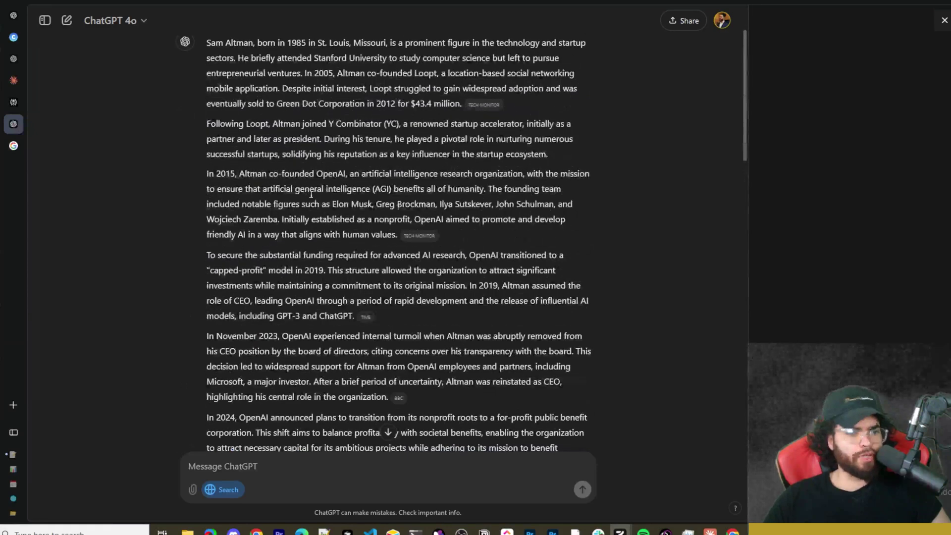
key(ctrl+shift+o)
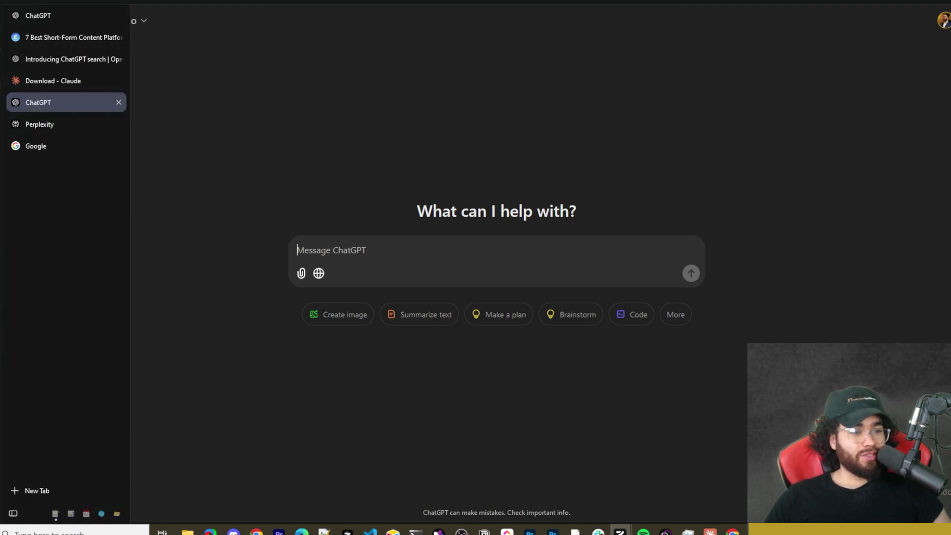
mouse_move(14, 128)
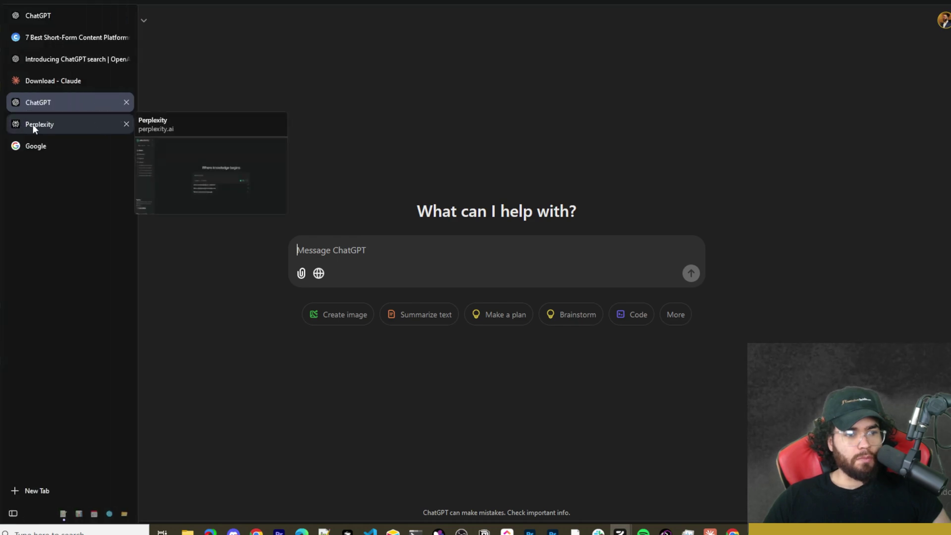
click(32, 123)
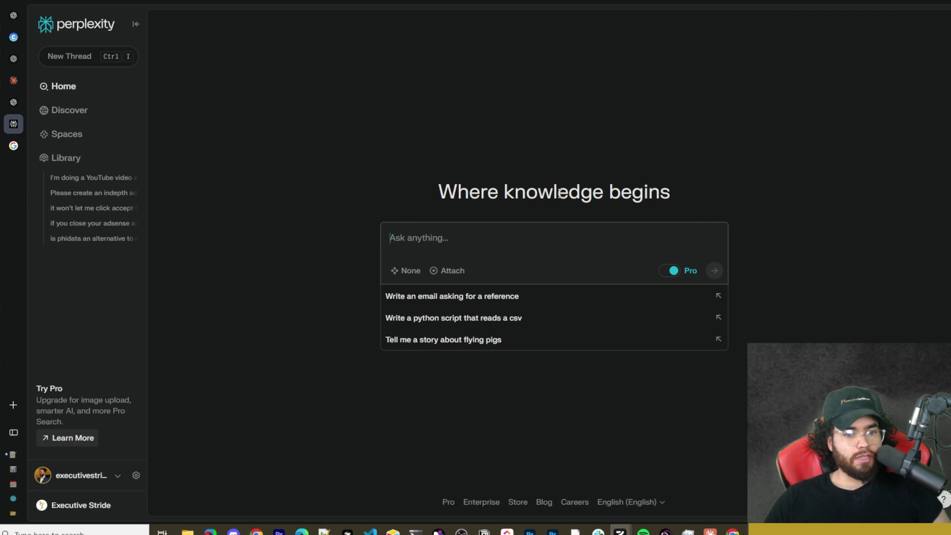
mouse_move(2, 124)
click(30, 102)
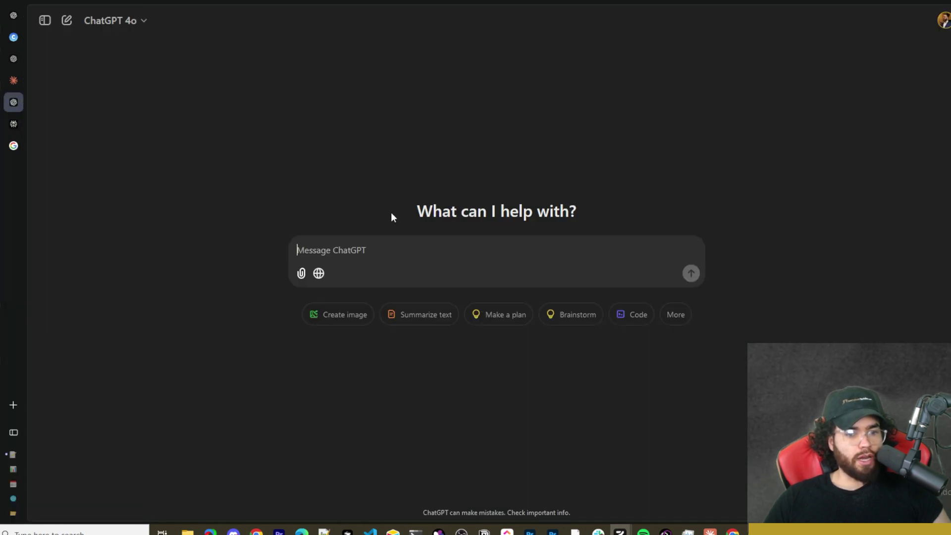
Try the web search toggle and attachment menu, leaving search off, then switch to Perplexity
click(318, 273)
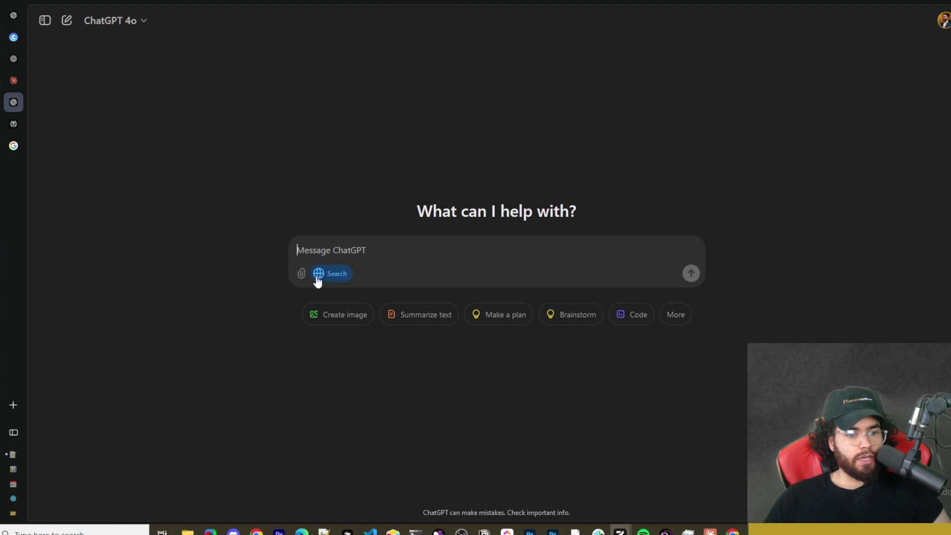
click(319, 273)
click(299, 273)
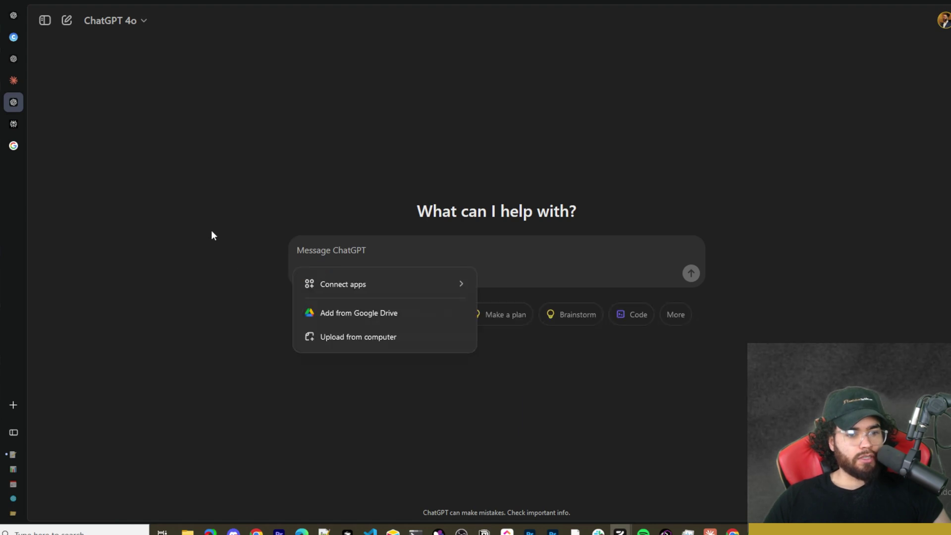
click(340, 246)
mouse_move(12, 125)
click(66, 124)
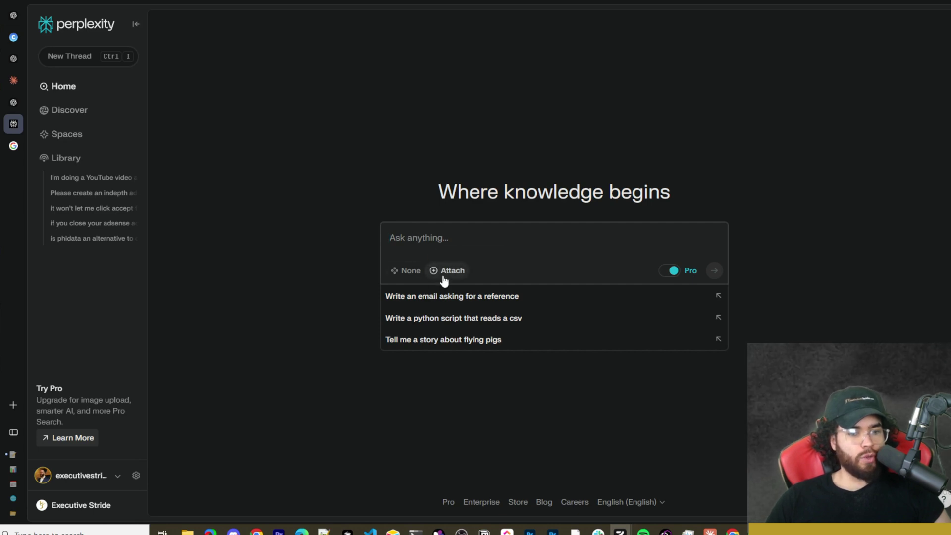
Inspect Perplexity's Attach privacy notice and search-source list, then return to ChatGPT
click(442, 273)
click(657, 191)
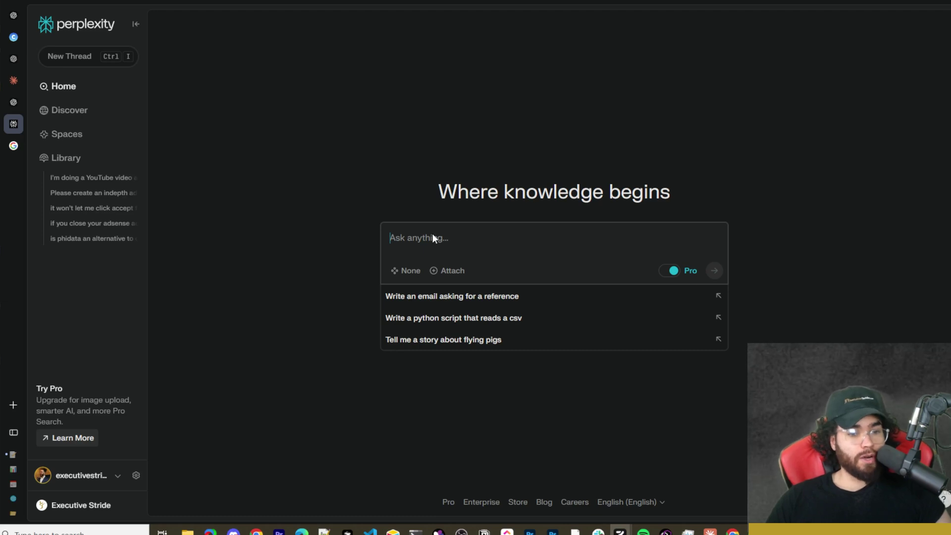
click(405, 277)
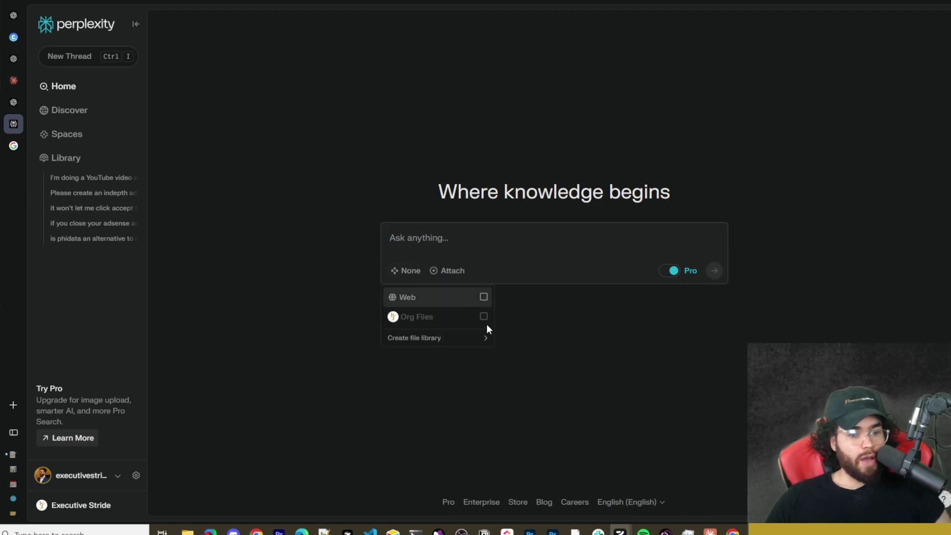
click(555, 334)
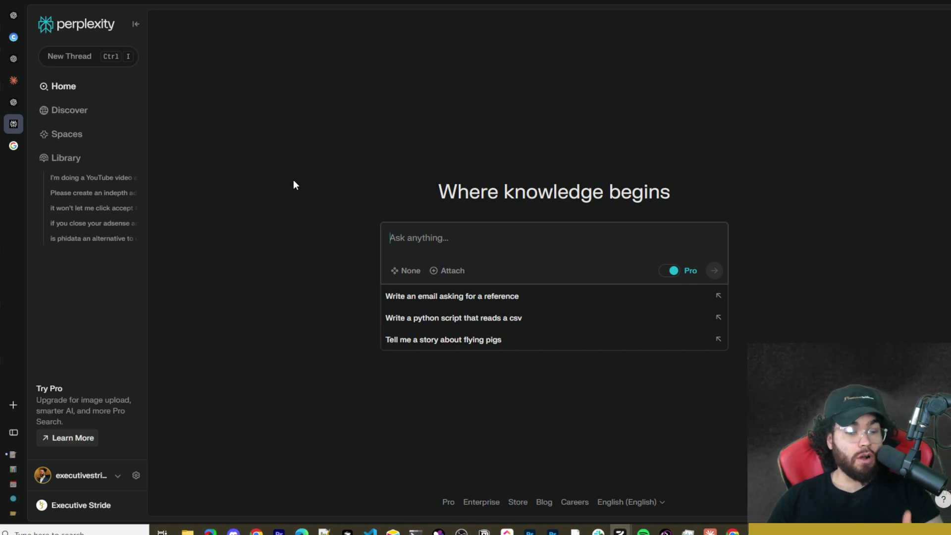
key(ctrl+shift+Tab)
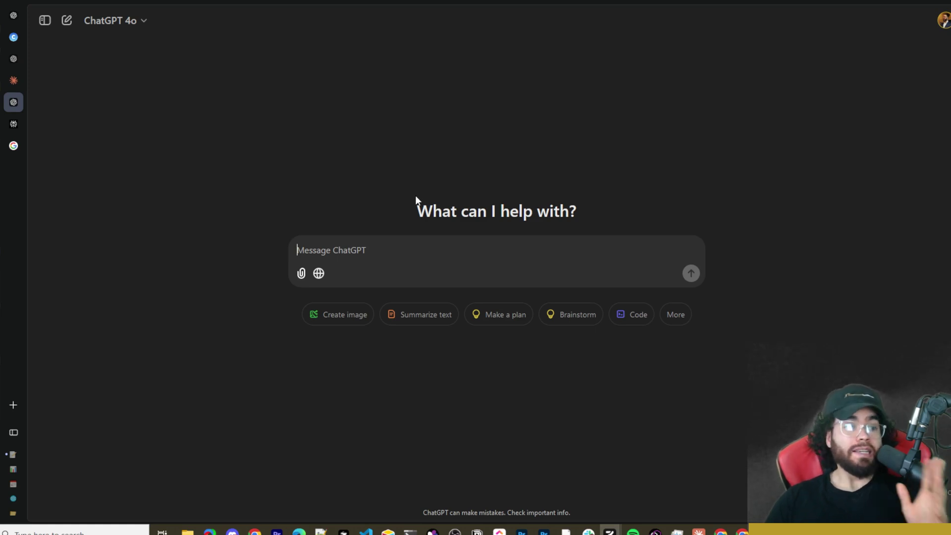
Switch to the Perplexity tab in the vertical tab sidebar
click(17, 123)
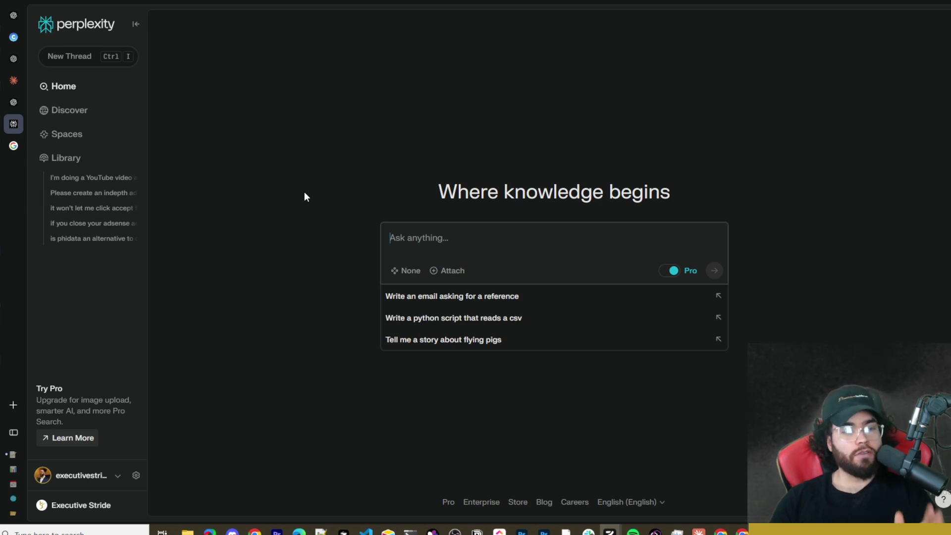
View the Pro Search details while keeping it on, then go back to the ChatGPT tab
click(673, 271)
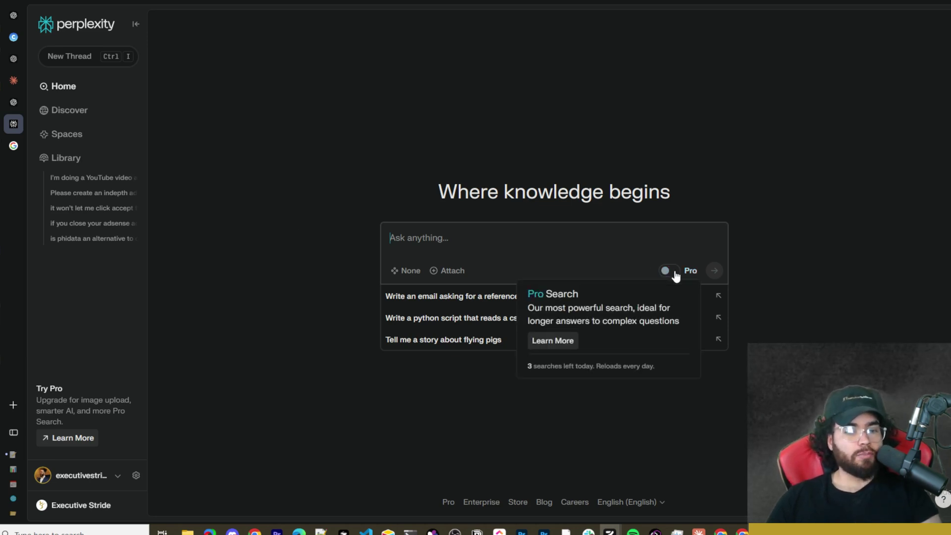
click(675, 273)
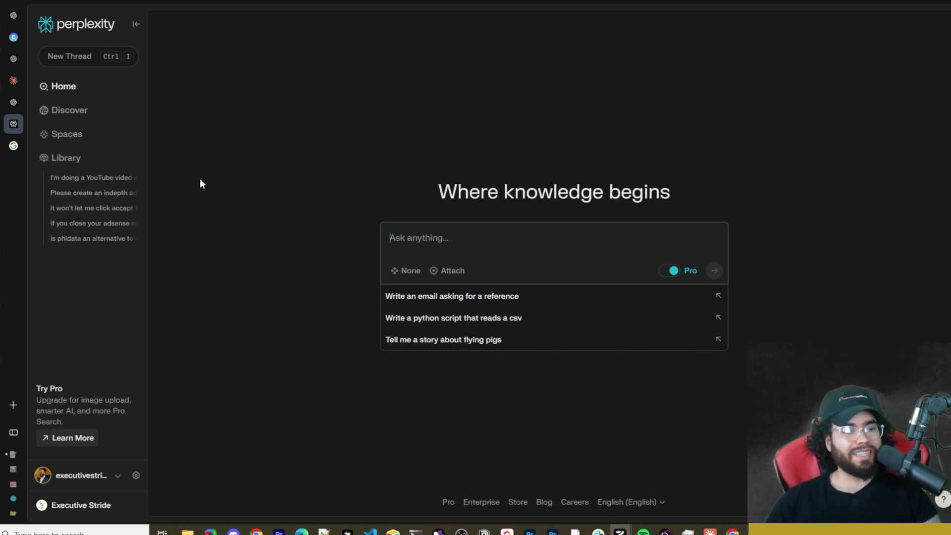
click(32, 106)
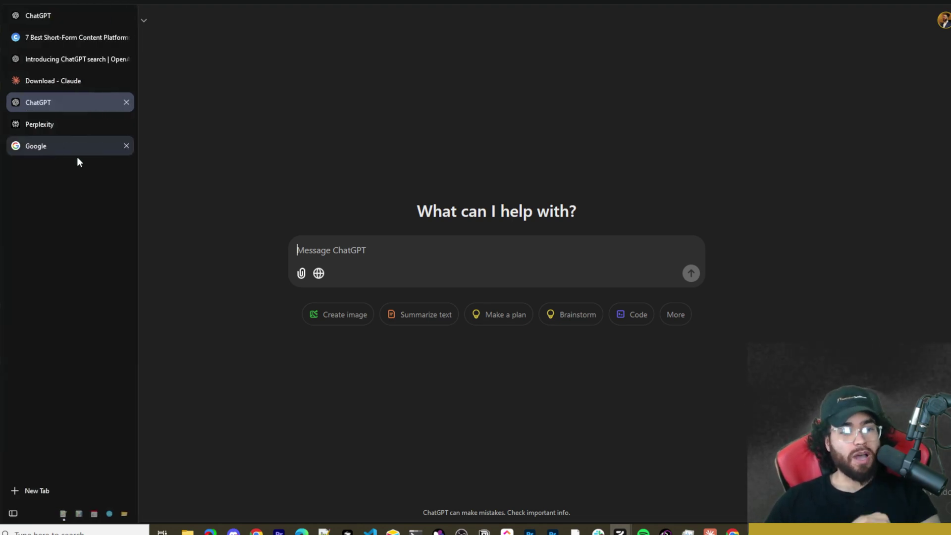
Switch to the Google tab to show Google's search home page
click(77, 154)
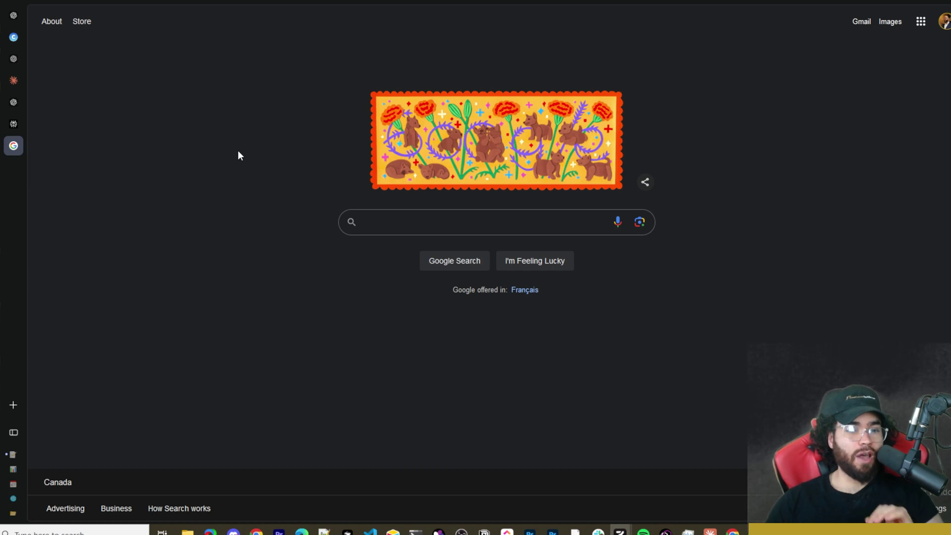